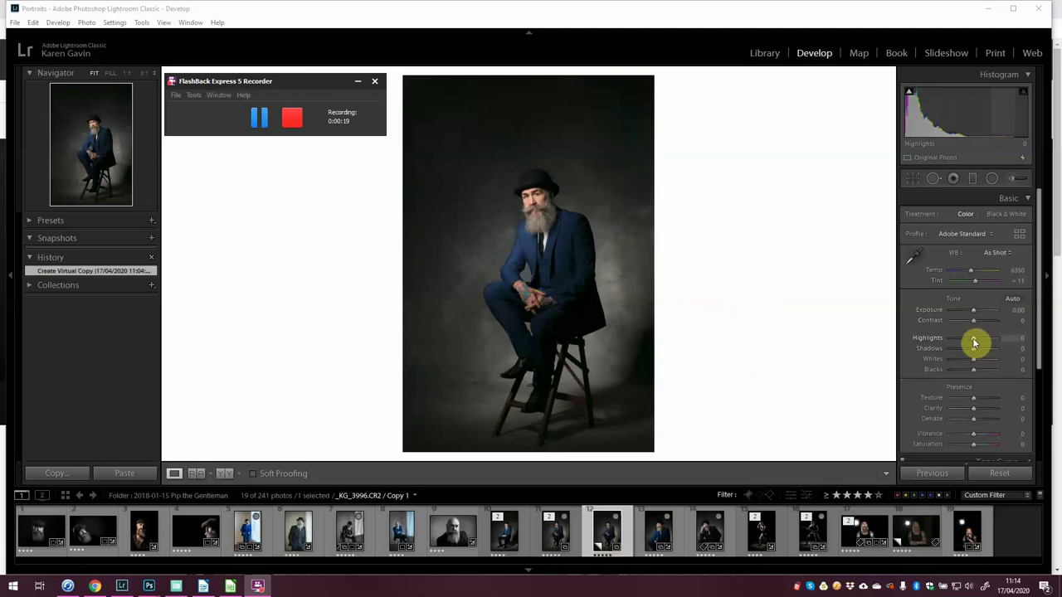
Drag the Basic sliders to Highlights +26, Contrast +19, Blacks −33 and Exposure +0.12.
{"action": "left_click_drag", "start_coordinate": [975, 342], "coordinate": [979, 343]}
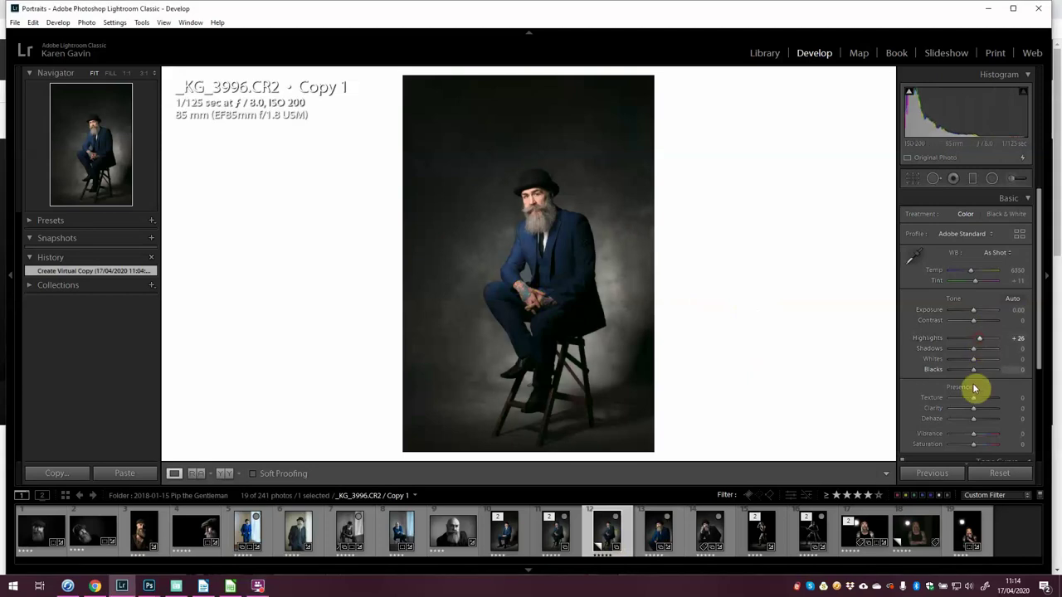
{"action": "left_click_drag", "start_coordinate": [974, 369], "coordinate": [965, 374]}
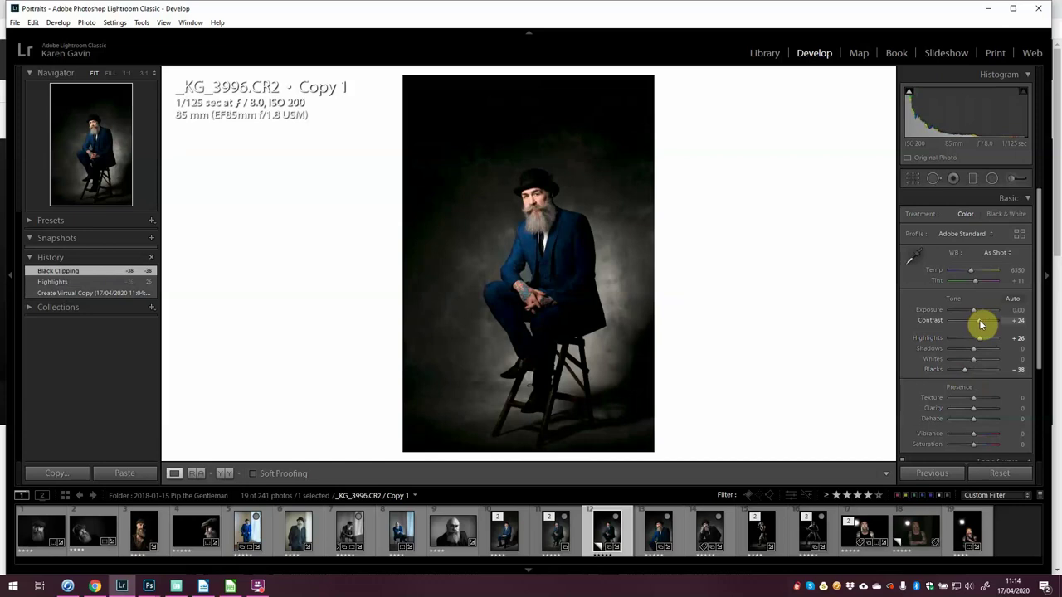
{"action": "left_click_drag", "start_coordinate": [980, 320], "coordinate": [976, 320]}
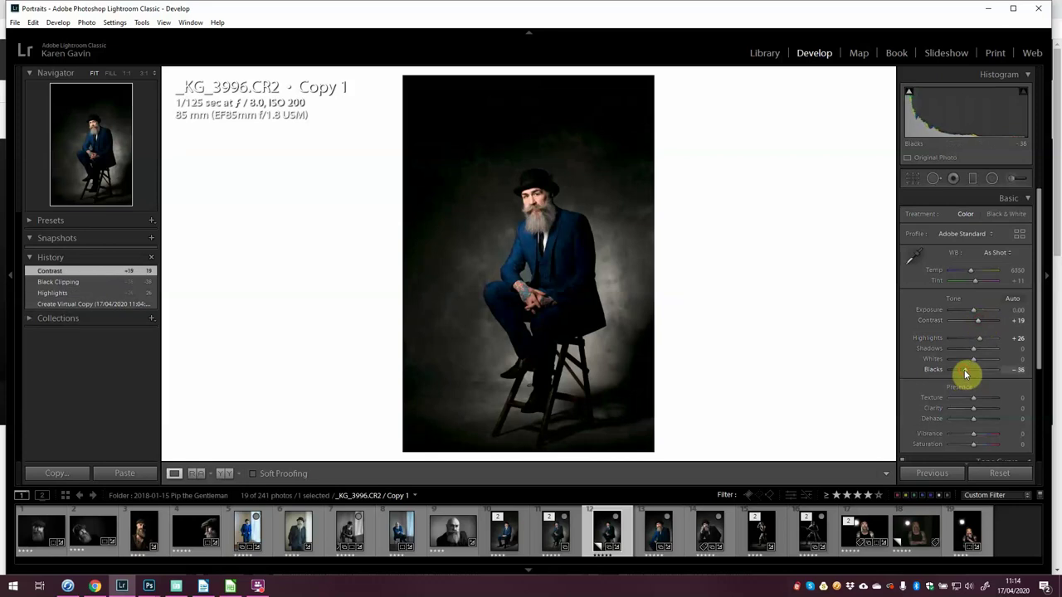
{"action": "left_click_drag", "start_coordinate": [965, 375], "coordinate": [965, 374]}
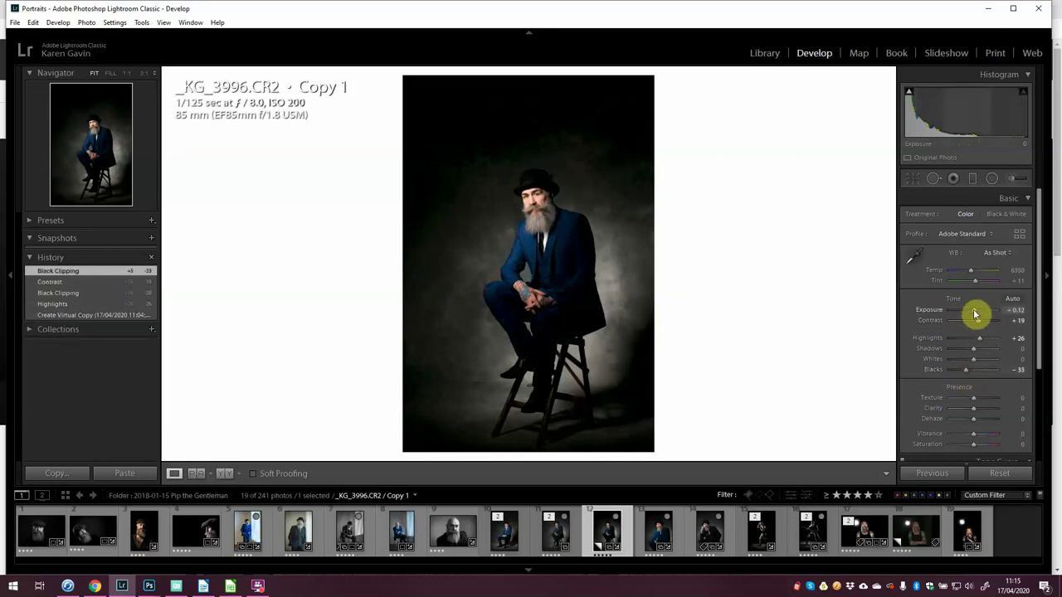
{"action": "left_click_drag", "start_coordinate": [976, 314], "coordinate": [975, 314]}
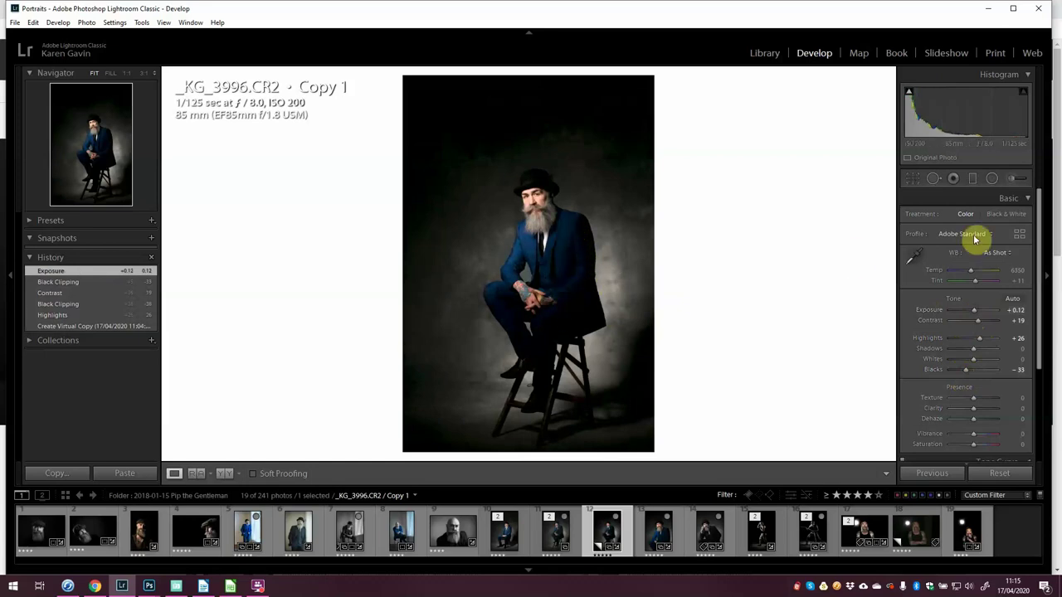
Paint an Adjustment Brush stroke across the man's chest.
{"action": "left_click", "coordinate": [1011, 179]}
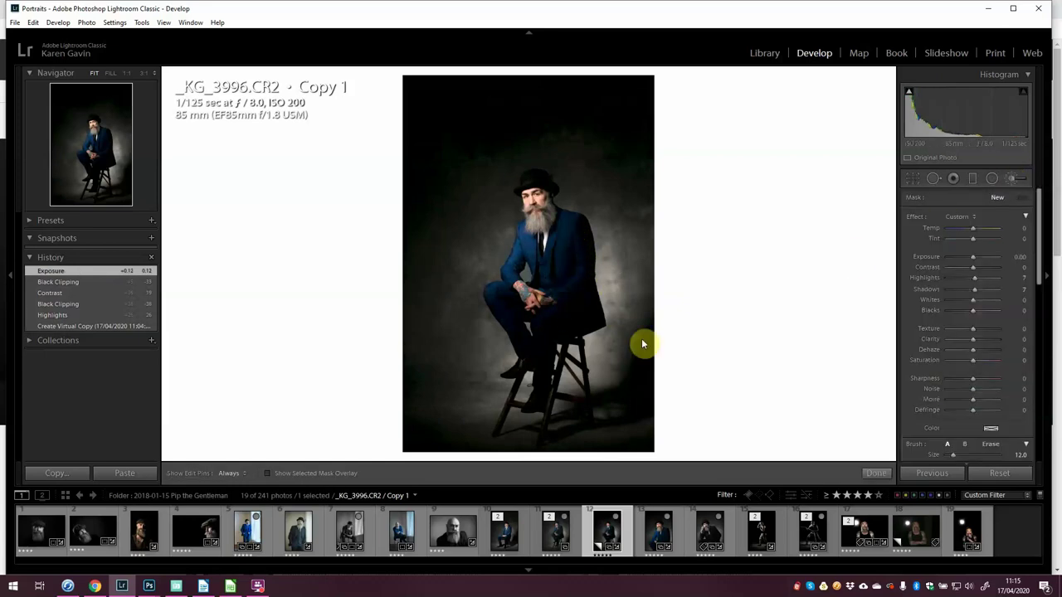
{"action": "key", "text": "h"}
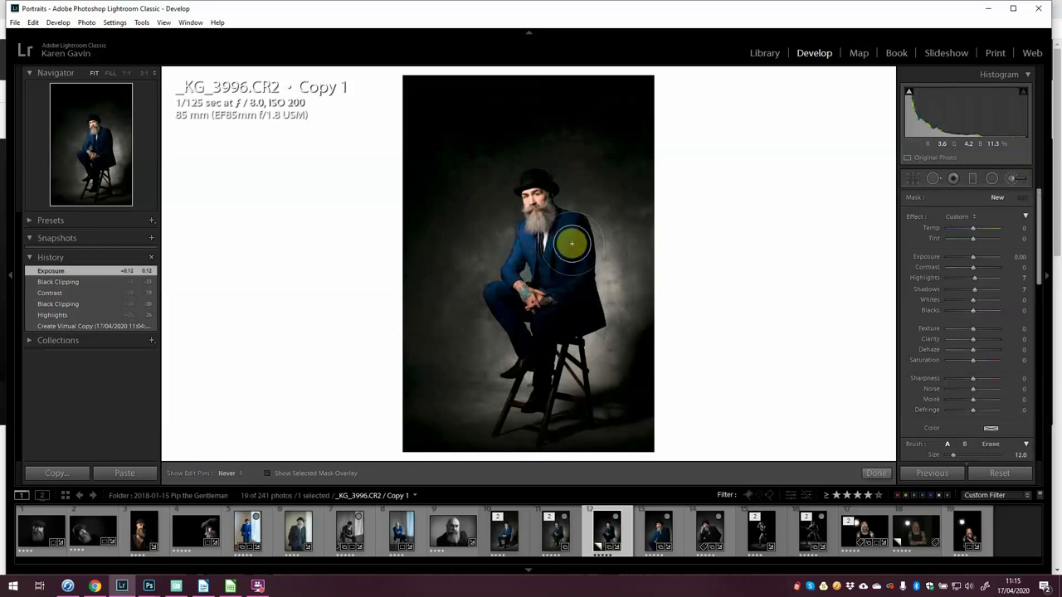
{"action": "key", "text": "h"}
{"action": "left_click_drag", "start_coordinate": [797, 305], "coordinate": [830, 299]}
Give the brushed chest area Shadows 67, Highlights 17 and Exposure 0.61, then finish.
{"action": "left_click", "coordinate": [921, 278]}
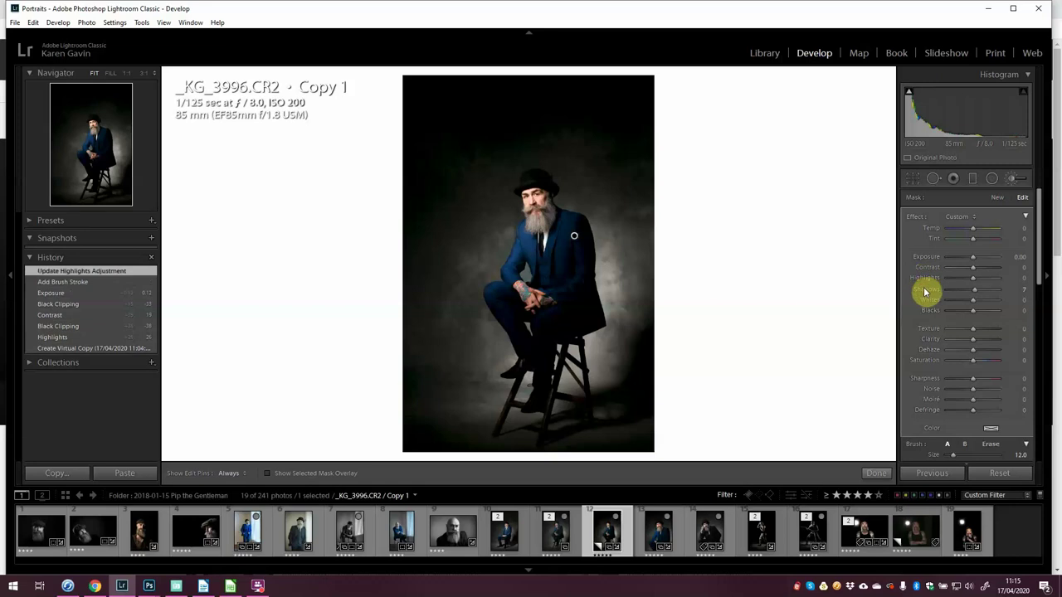
{"action": "left_click", "coordinate": [925, 291]}
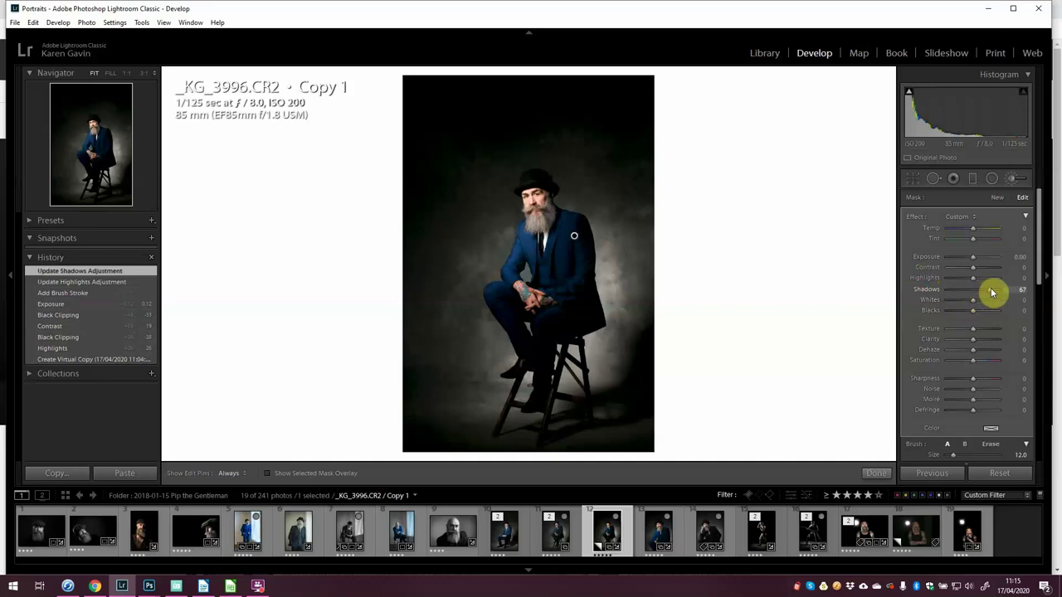
{"action": "left_click", "coordinate": [991, 291]}
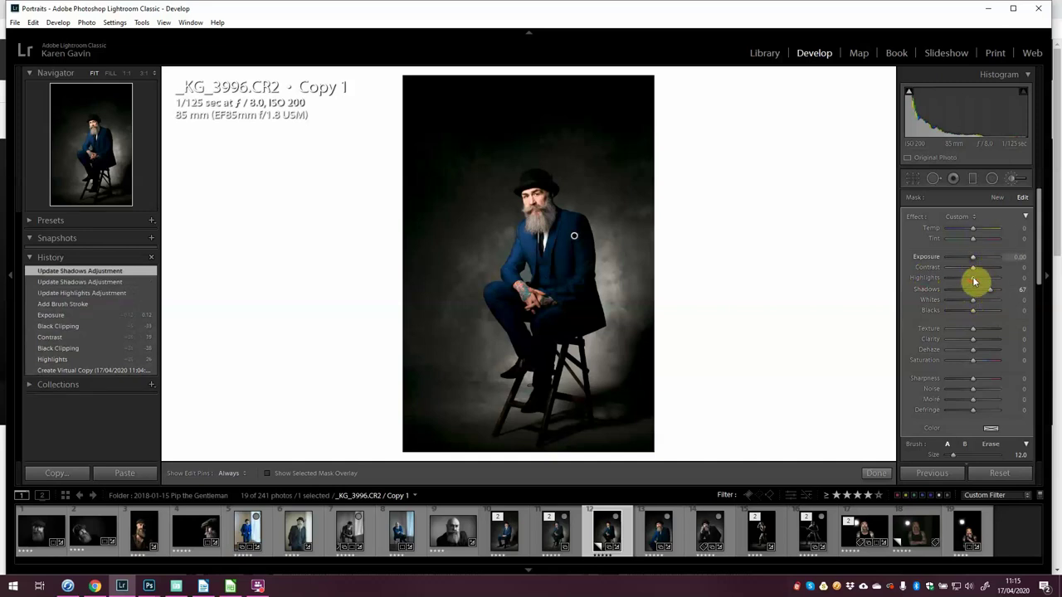
{"action": "left_click", "coordinate": [980, 277]}
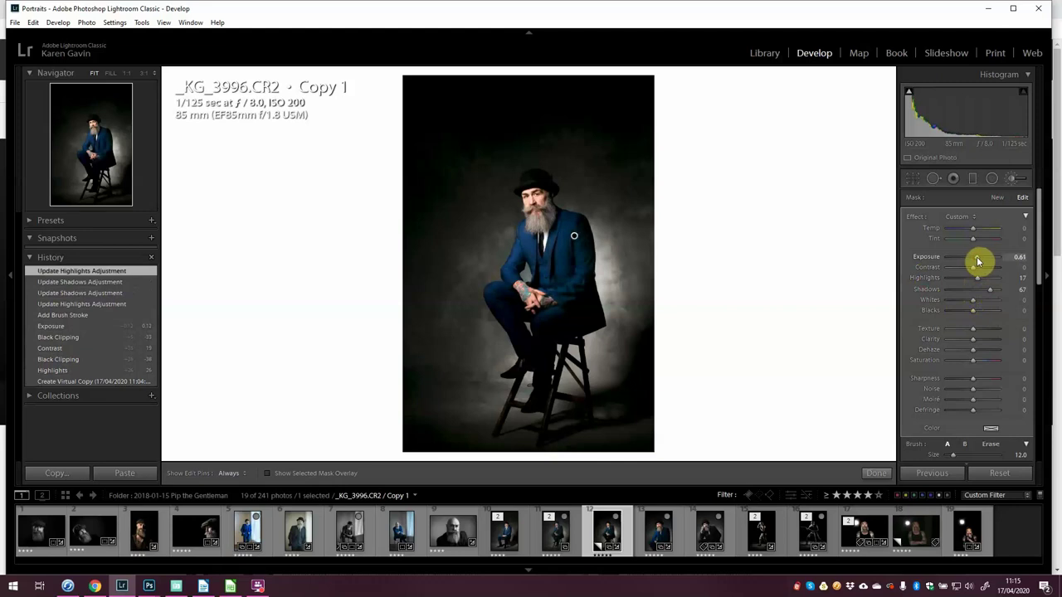
{"action": "left_click", "coordinate": [979, 262]}
{"action": "left_click", "coordinate": [876, 472]}
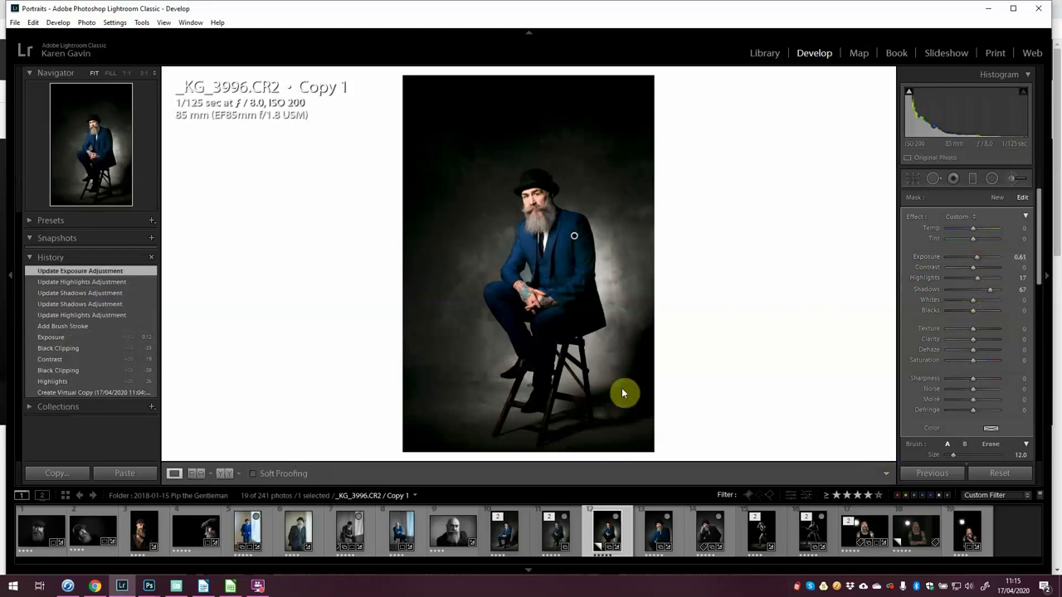
Paint a new Adjustment Brush area over the man's hands and knee.
{"action": "left_click", "coordinate": [1013, 181]}
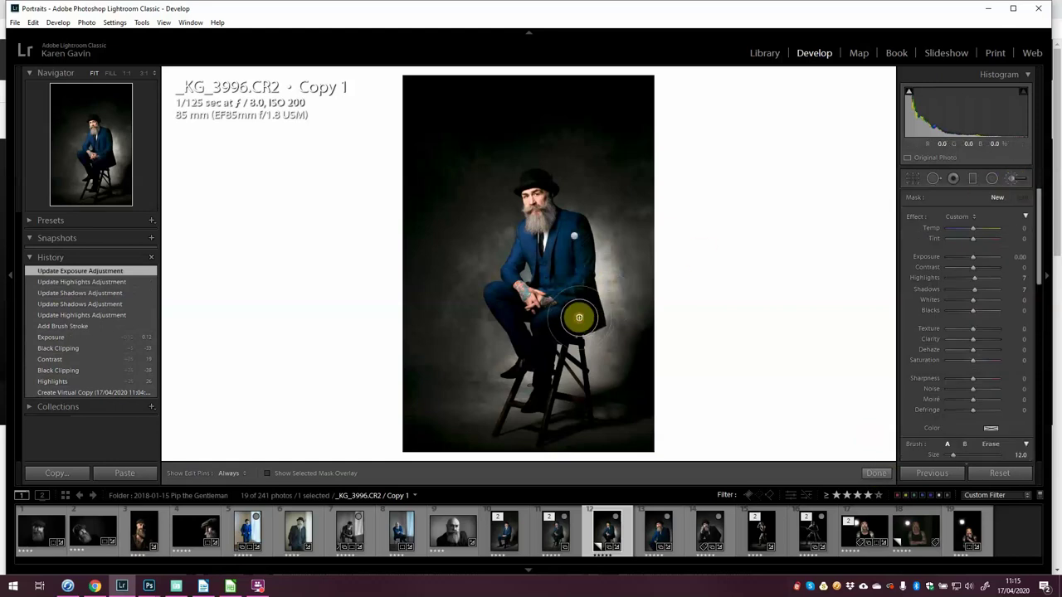
{"action": "left_click", "coordinate": [579, 317]}
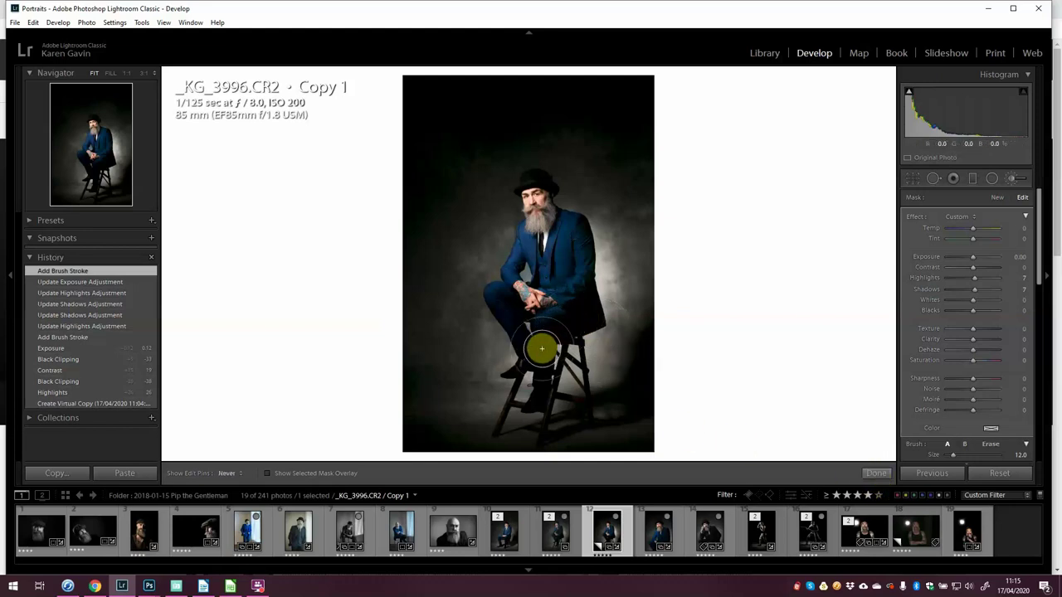
{"action": "key", "text": "h"}
{"action": "mouse_move", "coordinate": [576, 312]}
{"action": "left_mouse_down"}
{"action": "mouse_move", "coordinate": [529, 327]}
{"action": "mouse_move", "coordinate": [512, 307]}
{"action": "mouse_move", "coordinate": [517, 334]}
{"action": "mouse_move", "coordinate": [532, 332]}
{"action": "left_mouse_up"}
{"action": "mouse_move", "coordinate": [535, 323]}
{"action": "left_mouse_down"}
{"action": "mouse_move", "coordinate": [576, 311]}
{"action": "mouse_move", "coordinate": [543, 332]}
{"action": "left_mouse_up"}
{"action": "key", "text": "h"}
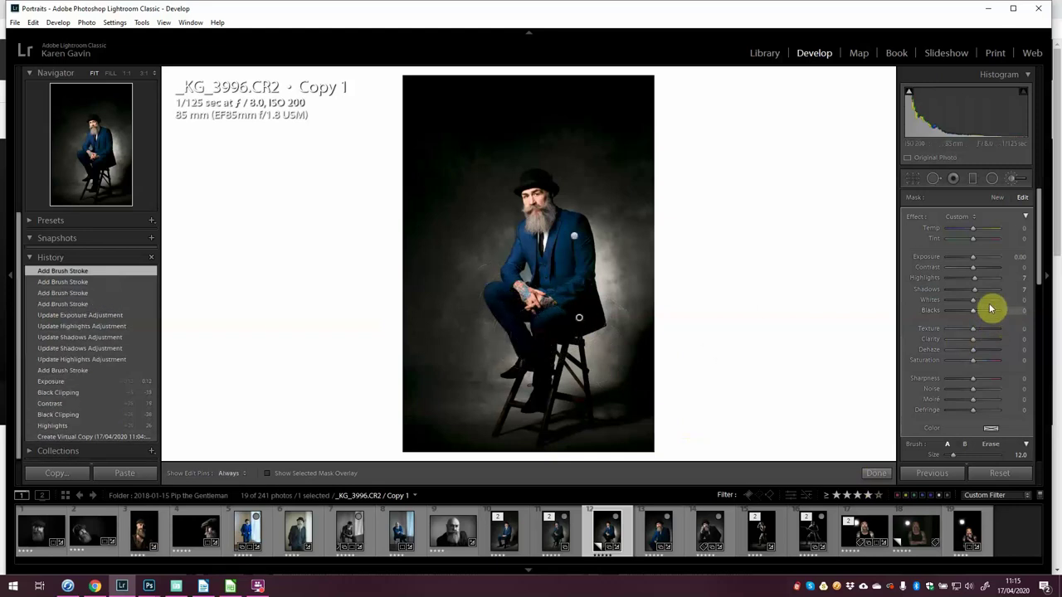
Set the hands-and-knee brush to Shadows 33, Highlights 11 and Exposure 0.26.
{"action": "double_click", "coordinate": [926, 278]}
{"action": "double_click", "coordinate": [928, 289]}
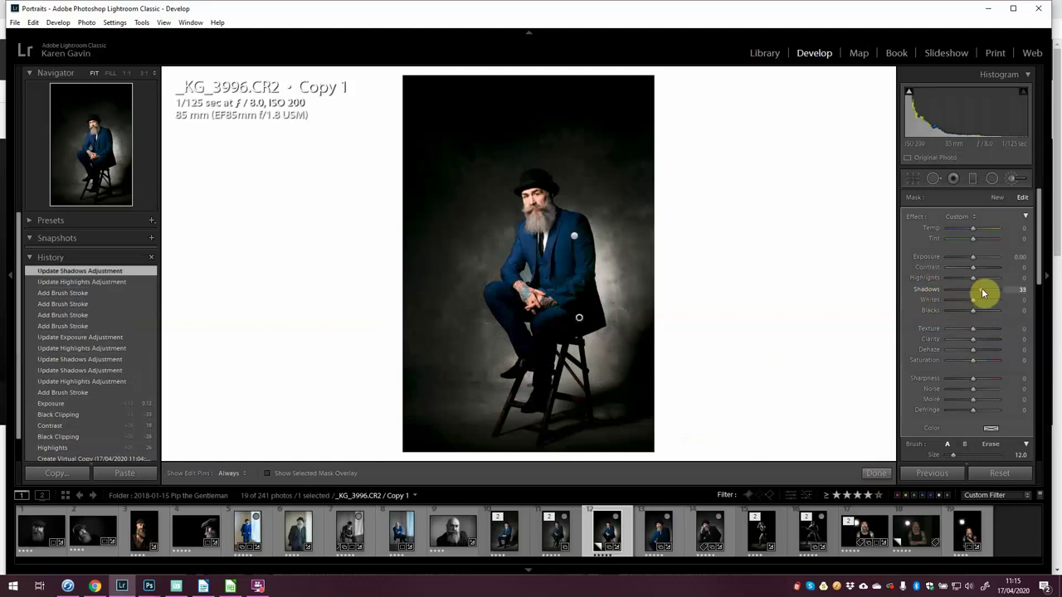
{"action": "left_click_drag", "start_coordinate": [983, 293], "coordinate": [977, 277]}
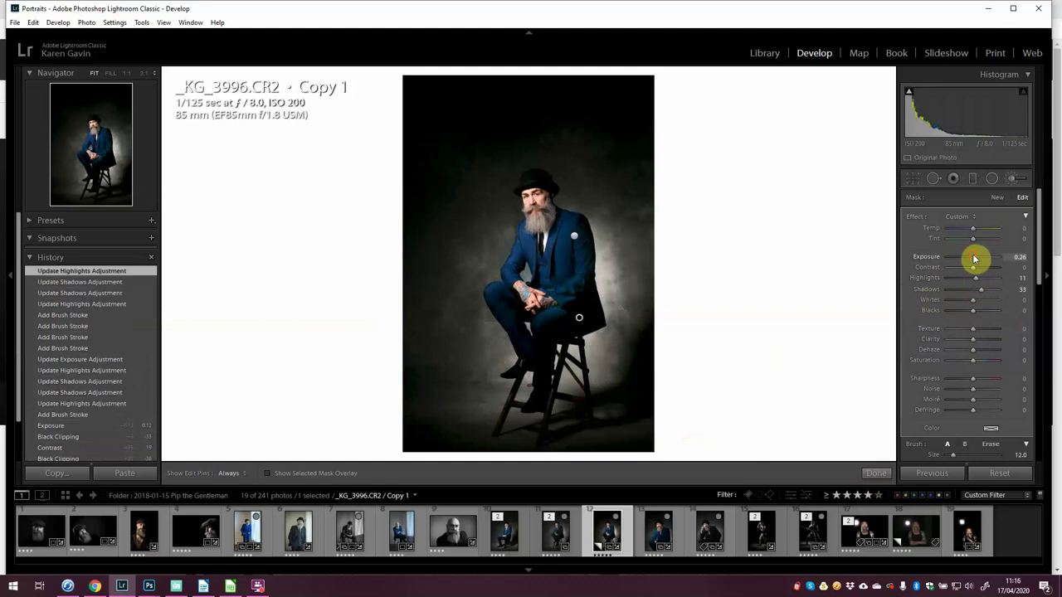
{"action": "left_click", "coordinate": [975, 259]}
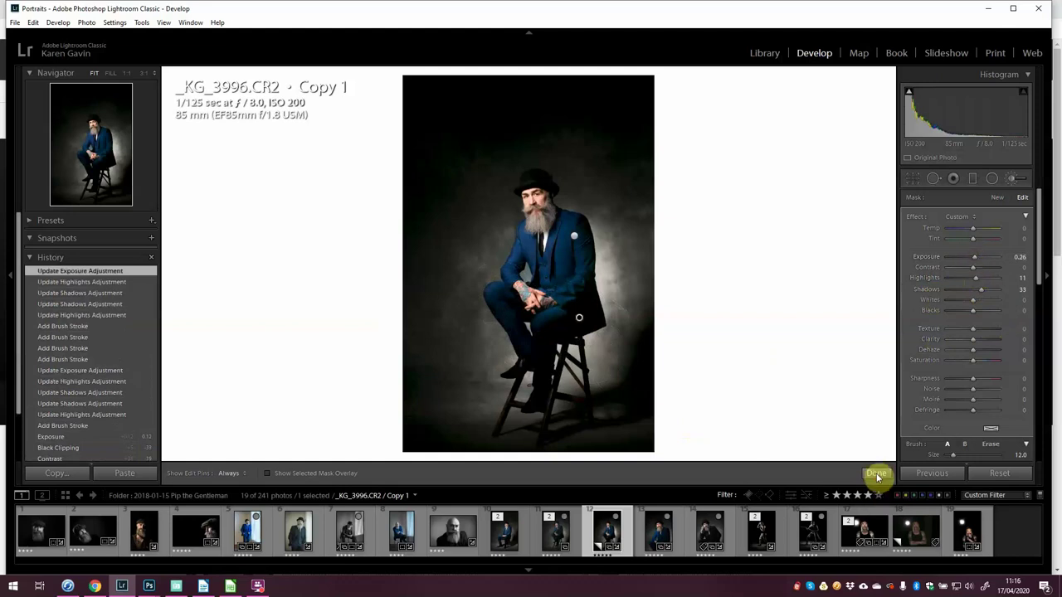
Finish the brush, tighten the crop slightly from the top-right corner and apply it.
{"action": "left_click", "coordinate": [877, 474]}
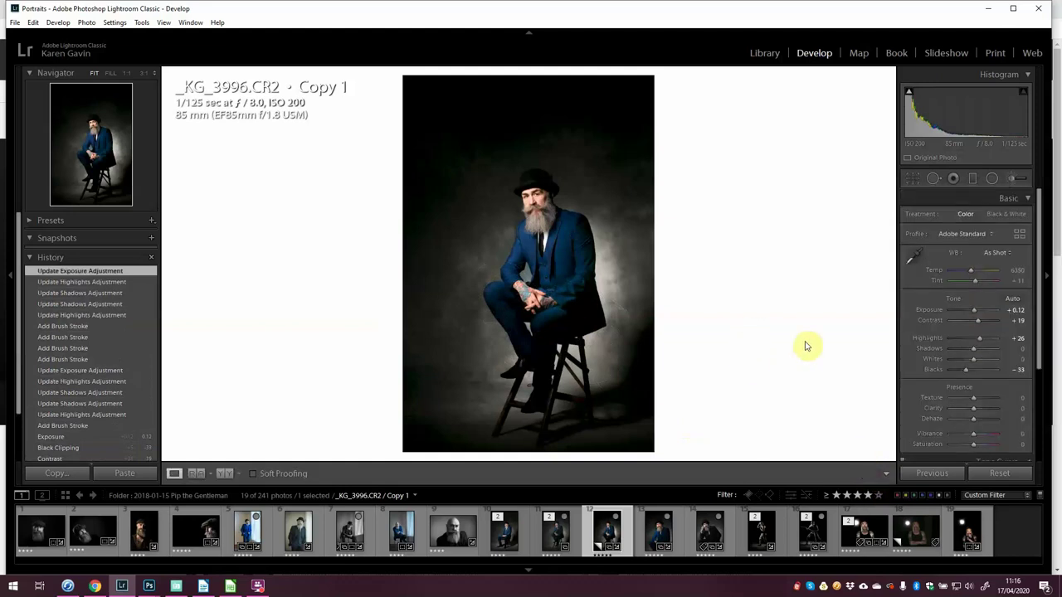
{"action": "left_click", "coordinate": [914, 180]}
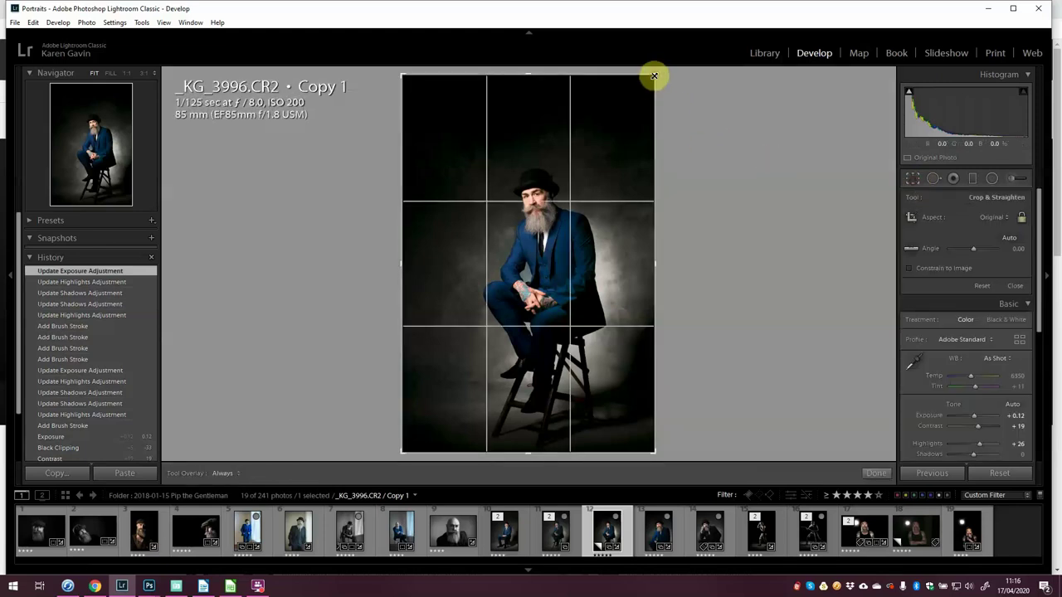
{"action": "left_click_drag", "start_coordinate": [653, 78], "coordinate": [645, 83]}
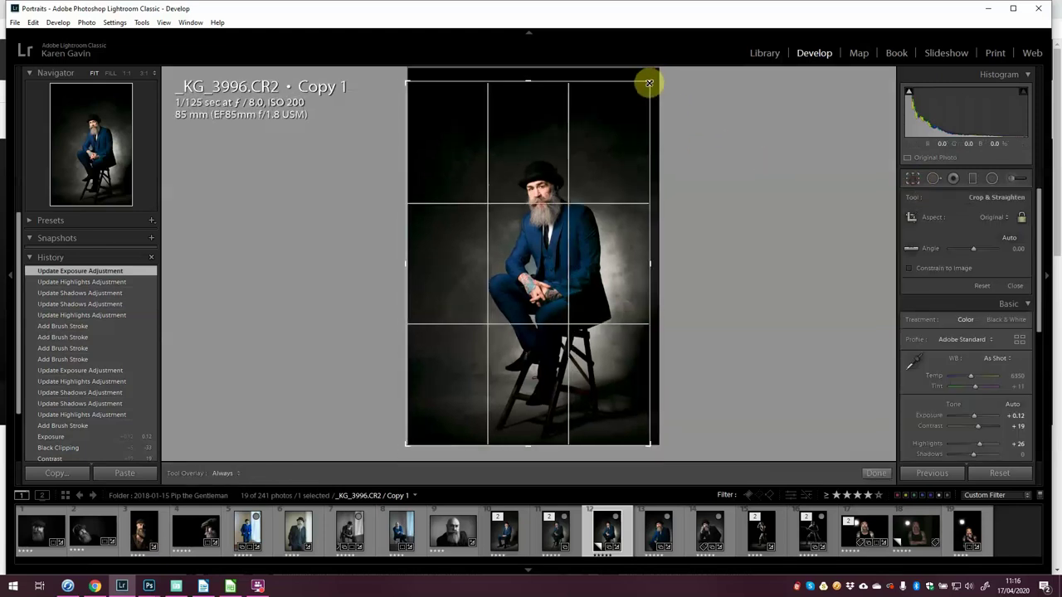
{"action": "key", "text": "Return"}
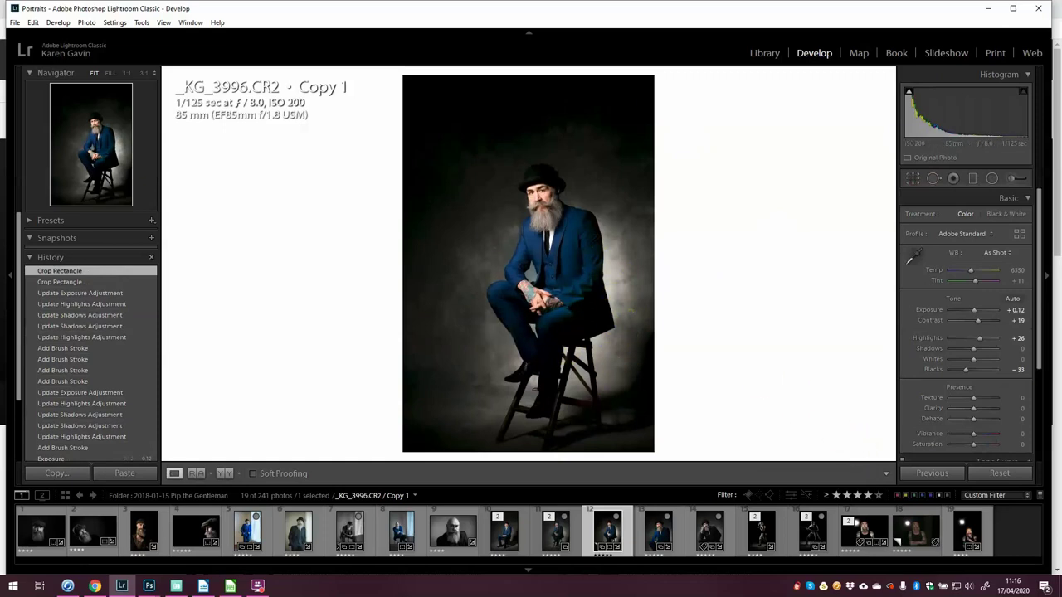
Compare Copy 1's Create Virtual Copy and Crop Rectangle history states, then revert to Create Virtual Copy.
{"action": "left_click_drag", "start_coordinate": [18, 394], "coordinate": [19, 446]}
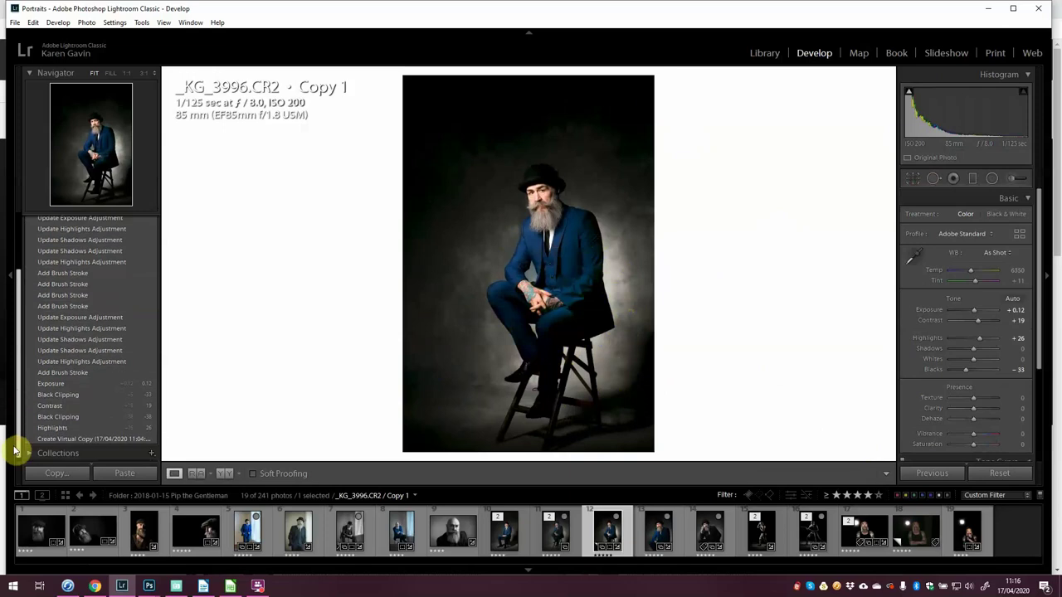
{"action": "left_click", "coordinate": [61, 437]}
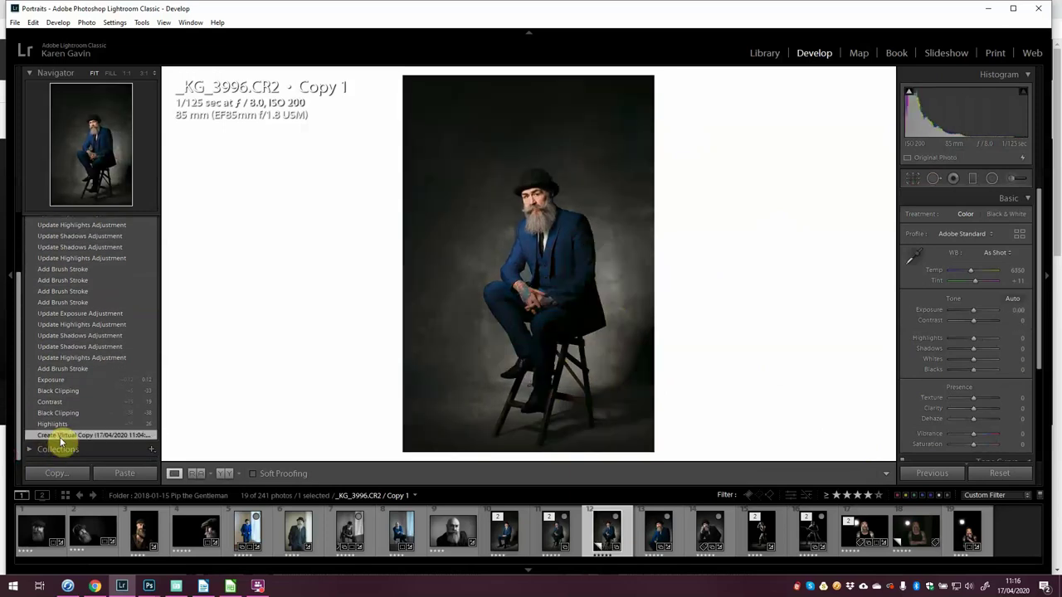
{"action": "left_click_drag", "start_coordinate": [24, 391], "coordinate": [58, 291]}
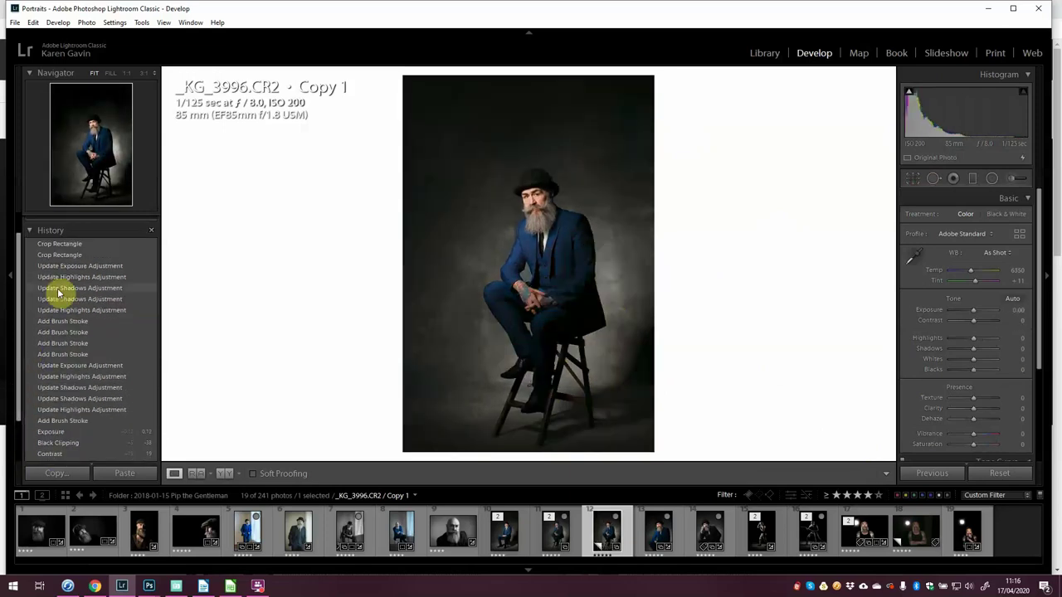
{"action": "left_click", "coordinate": [62, 243]}
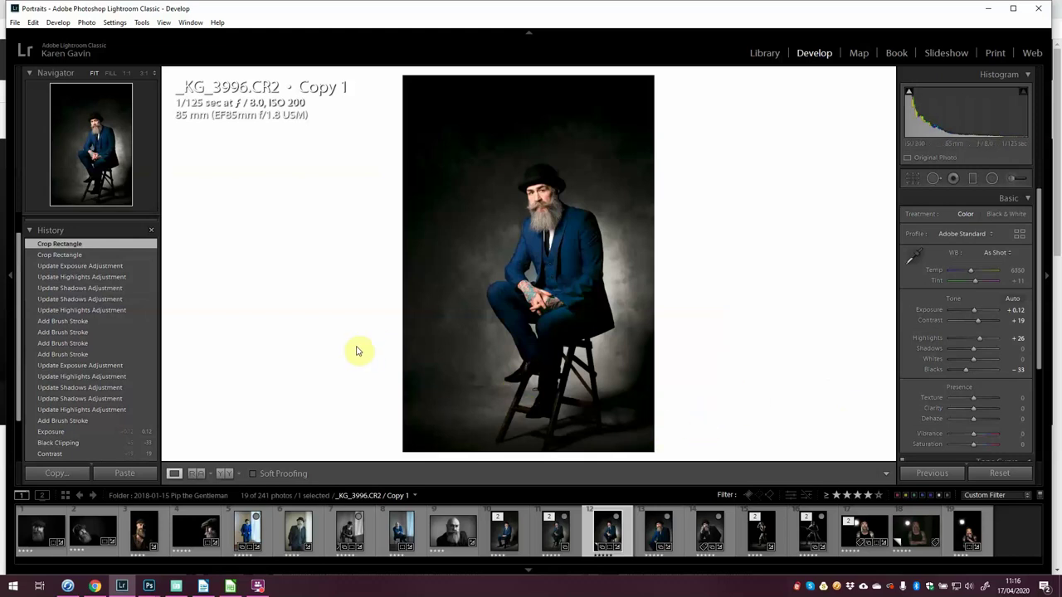
{"action": "left_click_drag", "start_coordinate": [19, 403], "coordinate": [19, 451]}
{"action": "left_click", "coordinate": [51, 438]}
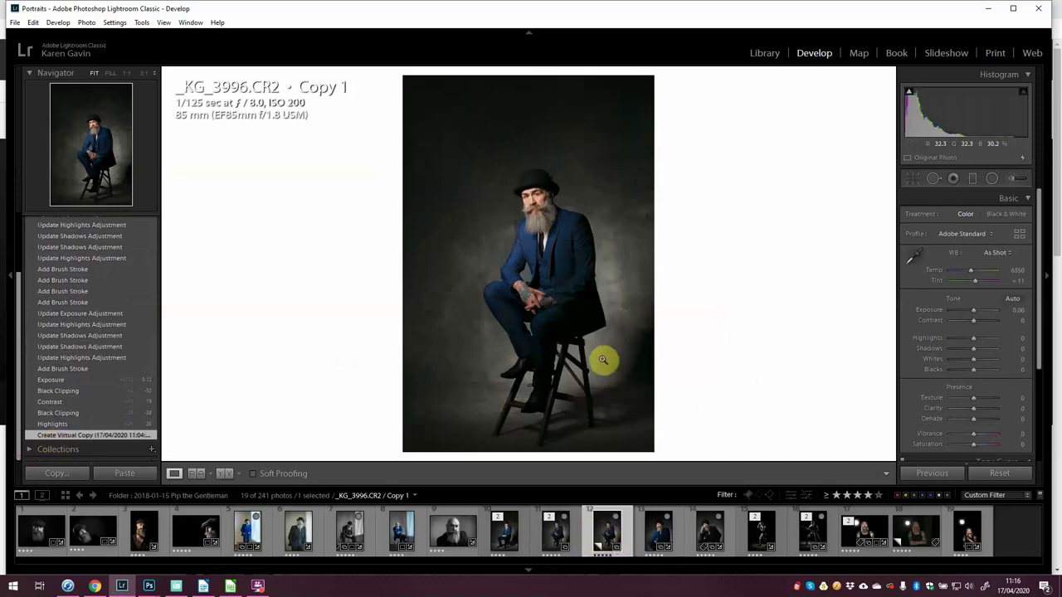
Create virtual Copy 2 from the context menu and return Copy 1 to its latest History state.
{"action": "right_click", "coordinate": [598, 407]}
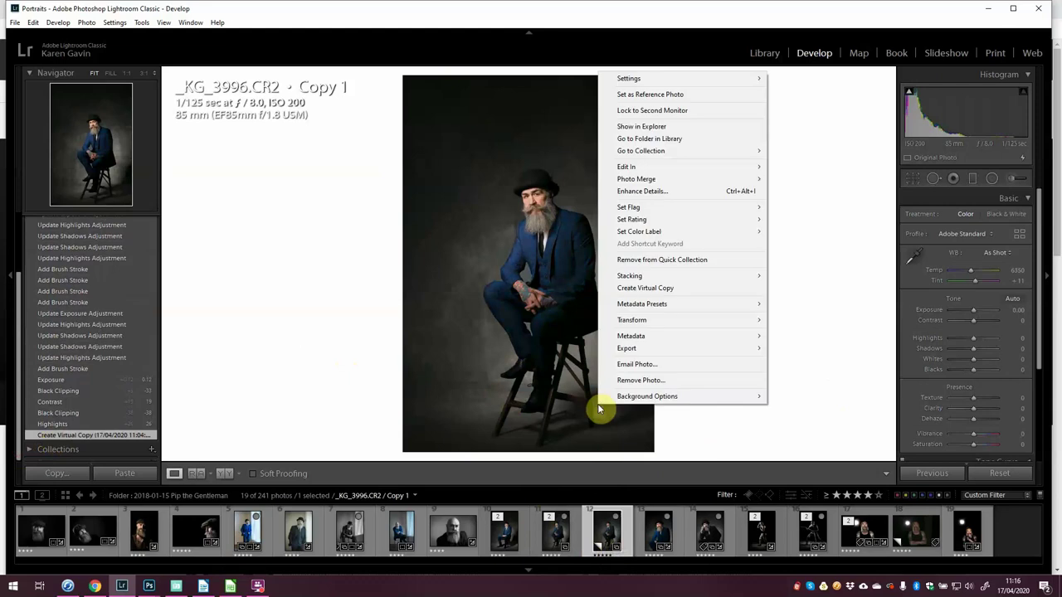
{"action": "left_click", "coordinate": [634, 290]}
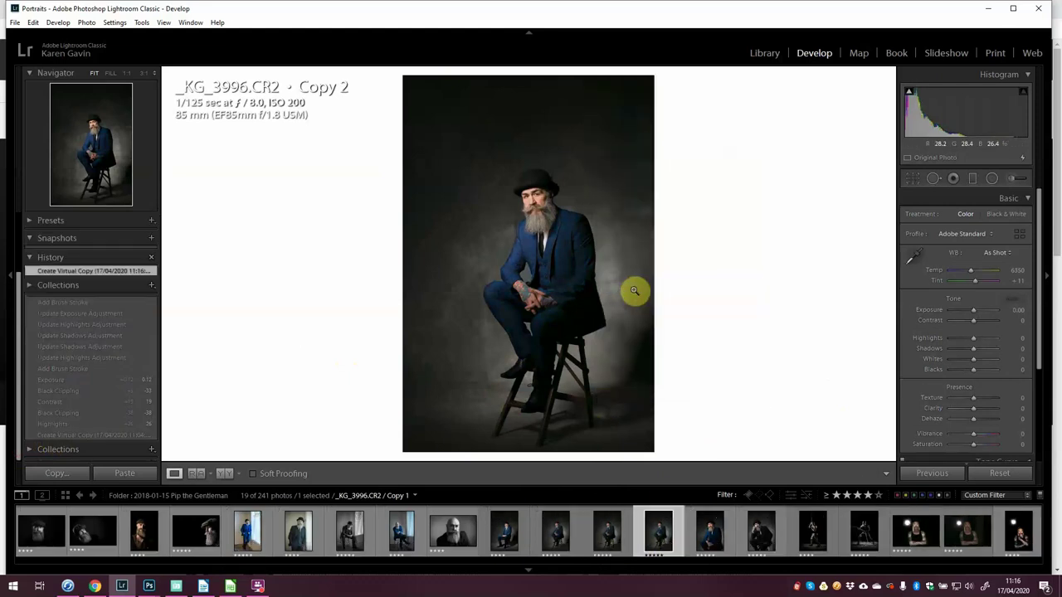
{"action": "left_click", "coordinate": [602, 536]}
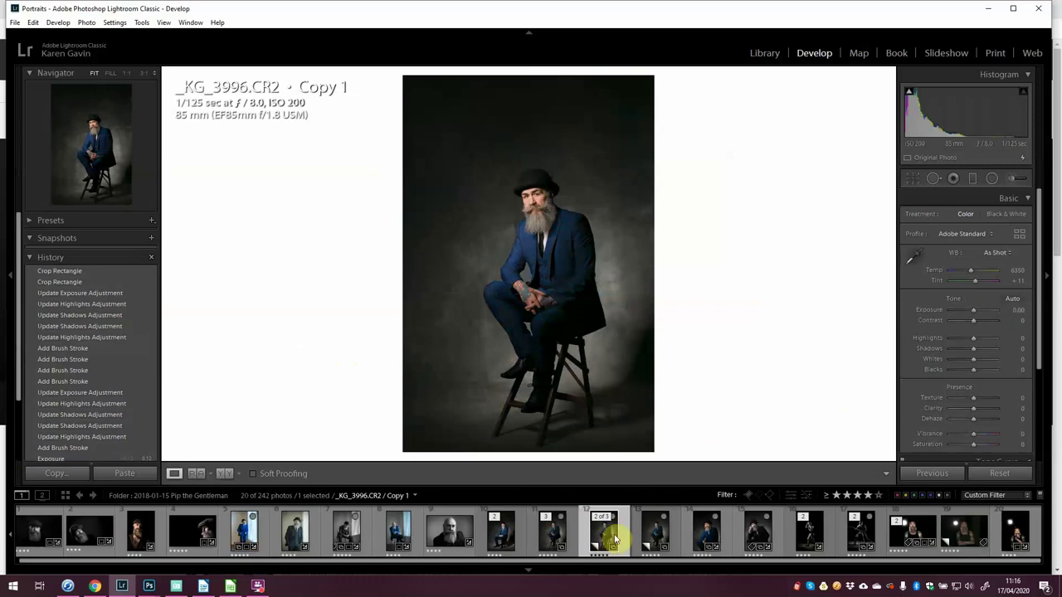
{"action": "left_click", "coordinate": [654, 537]}
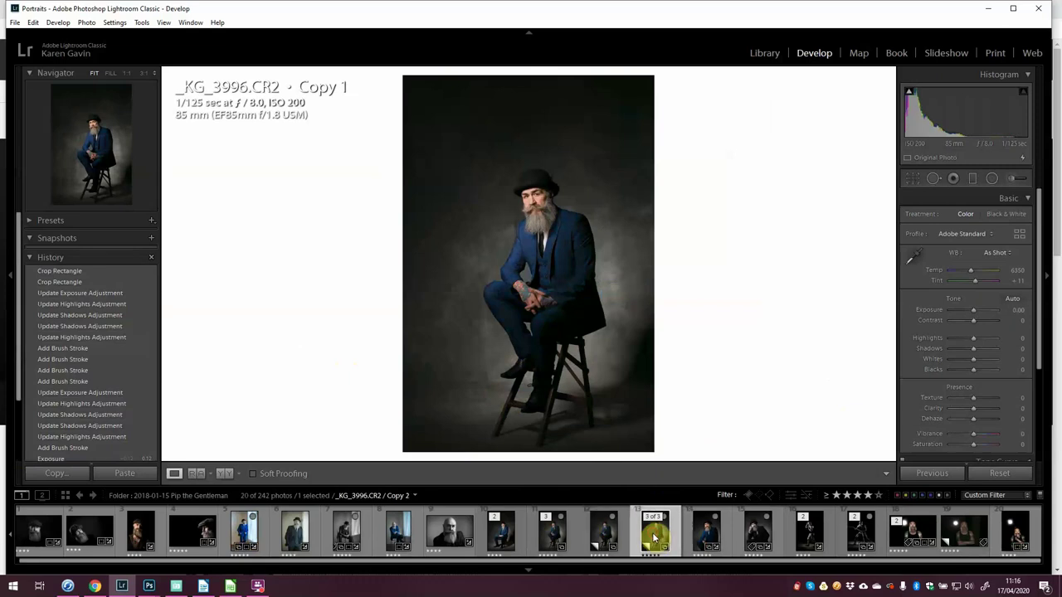
{"action": "left_click", "coordinate": [602, 537]}
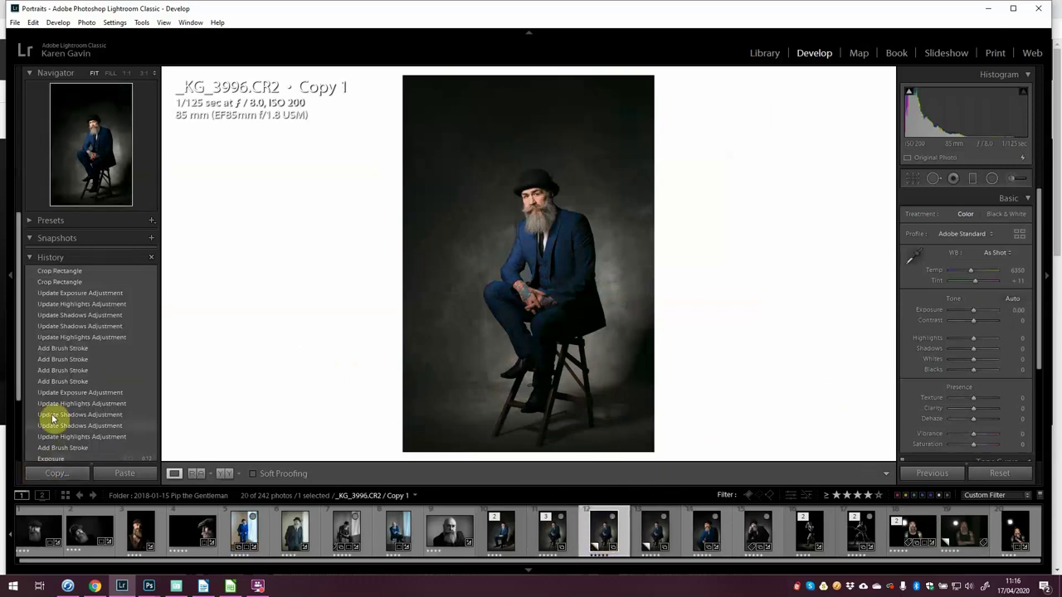
{"action": "left_click", "coordinate": [64, 272]}
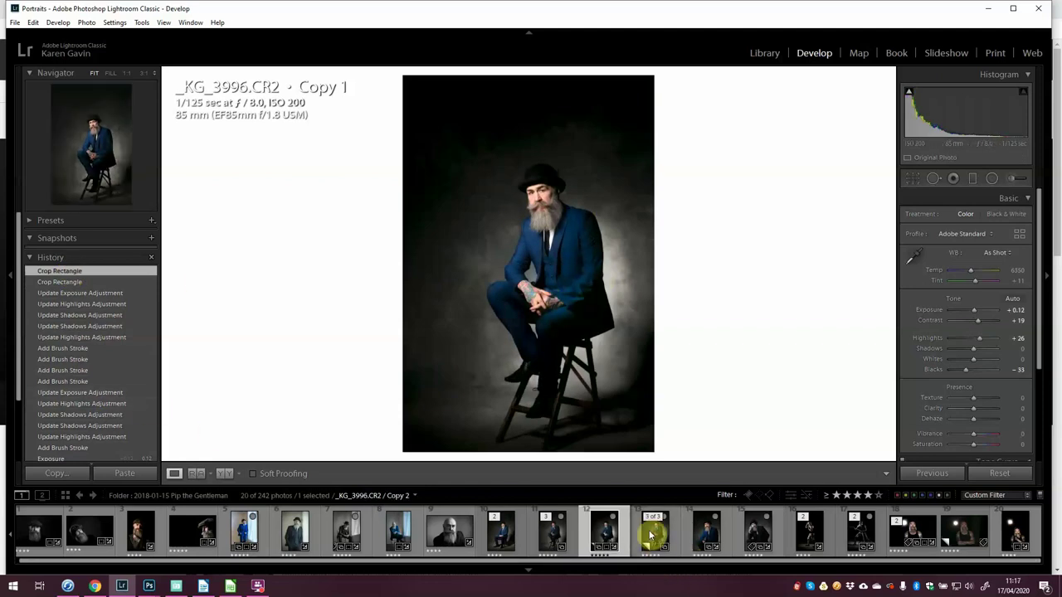
Move to Copy 2 and set its Treatment to Black & White.
{"action": "key", "text": "ctrl+apostrophe"}
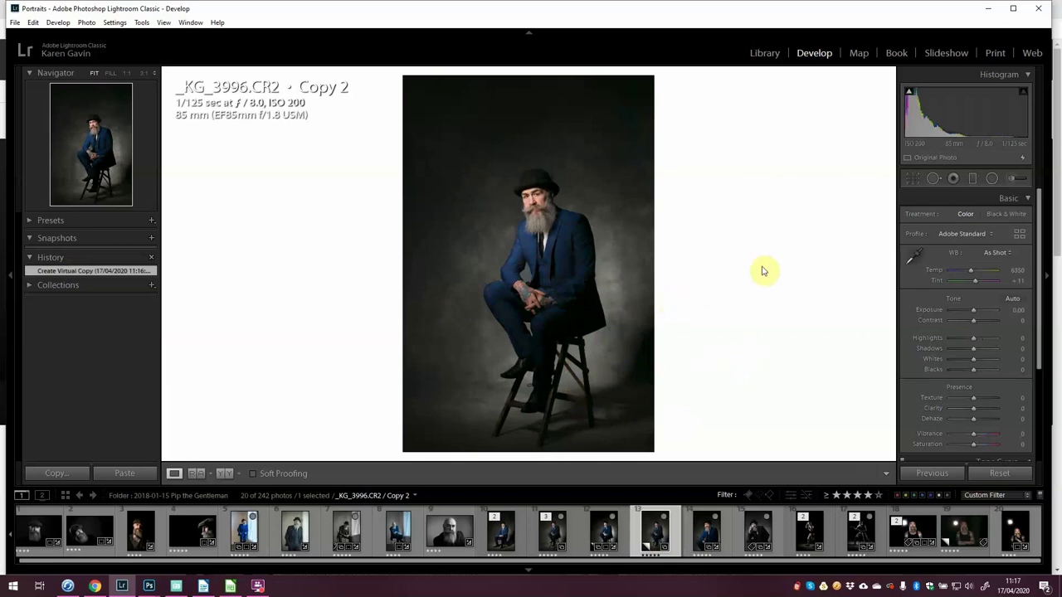
{"action": "left_click", "coordinate": [1000, 218]}
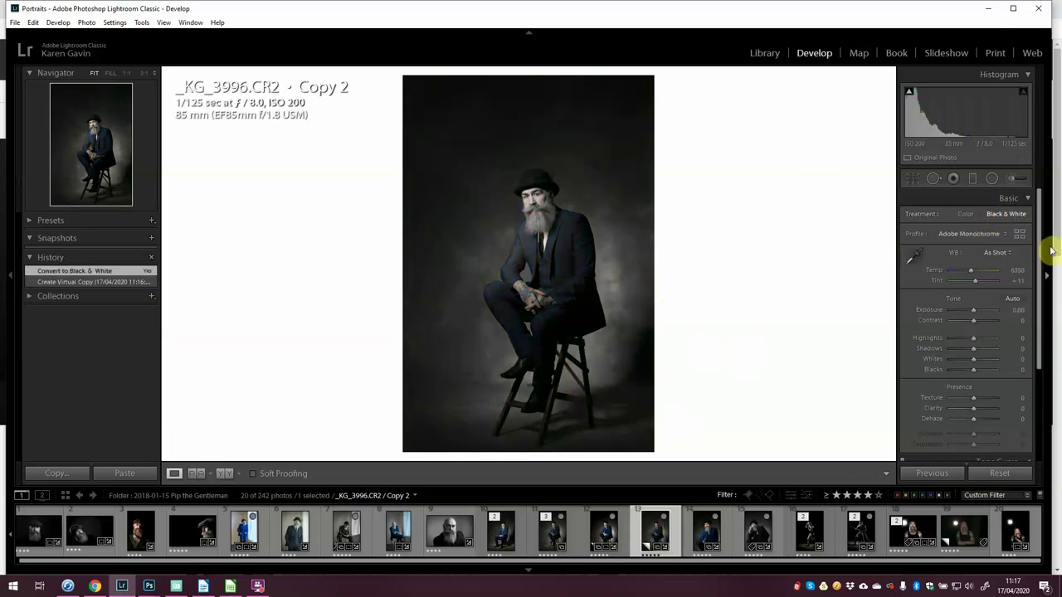
With the B&W targeted tool, set Orange to −3 on the face and Blue to +23 on the suit.
{"action": "left_click_drag", "start_coordinate": [1036, 257], "coordinate": [1038, 373]}
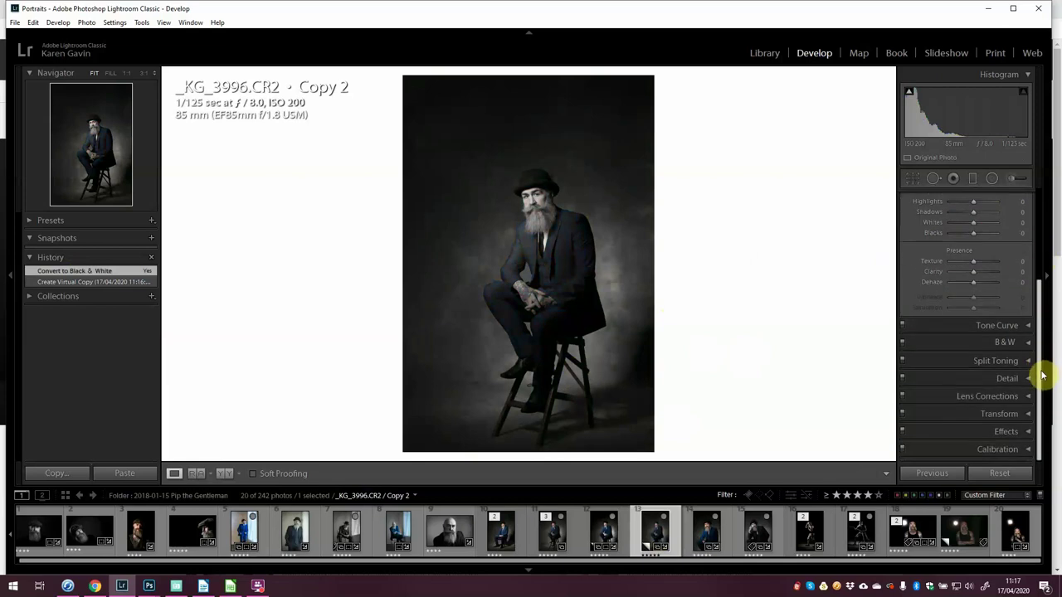
{"action": "left_click", "coordinate": [1029, 343]}
{"action": "scroll", "coordinate": [1039, 357], "scroll_direction": "down", "scroll_amount": 2}
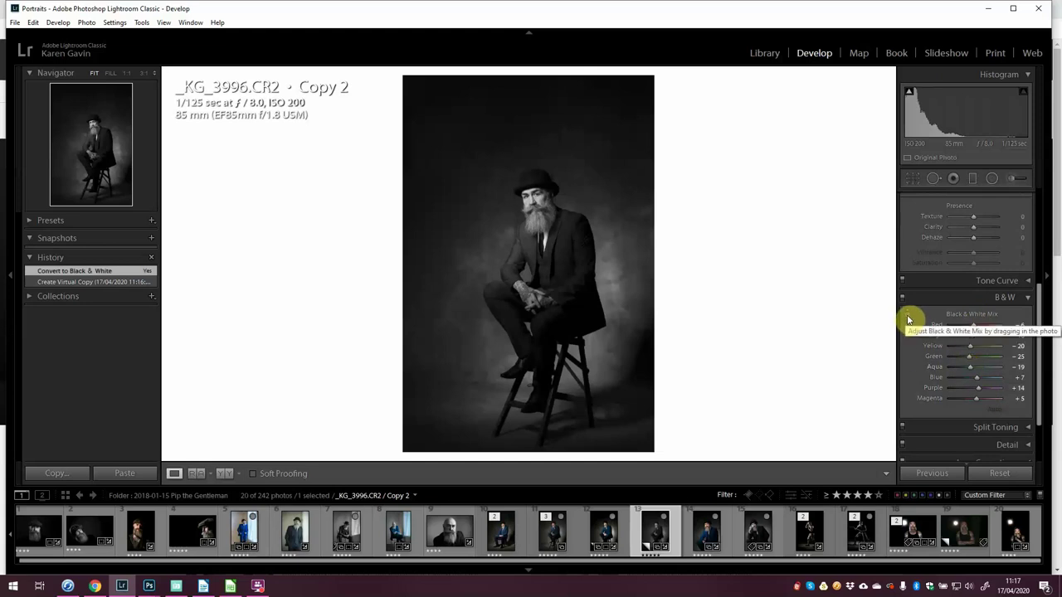
{"action": "left_click", "coordinate": [908, 321]}
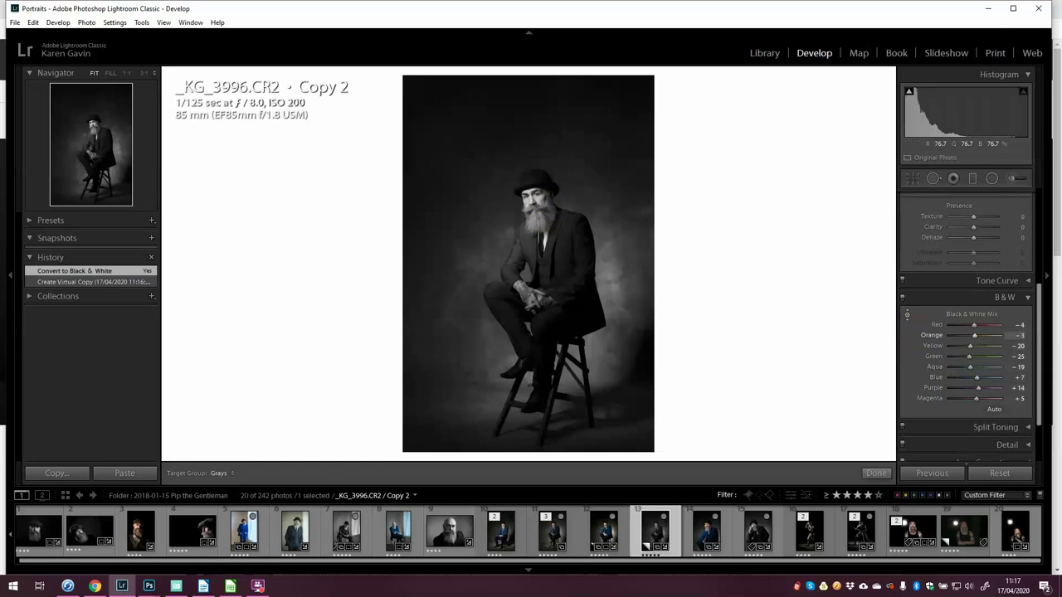
{"action": "left_click_drag", "start_coordinate": [538, 208], "coordinate": [538, 209]}
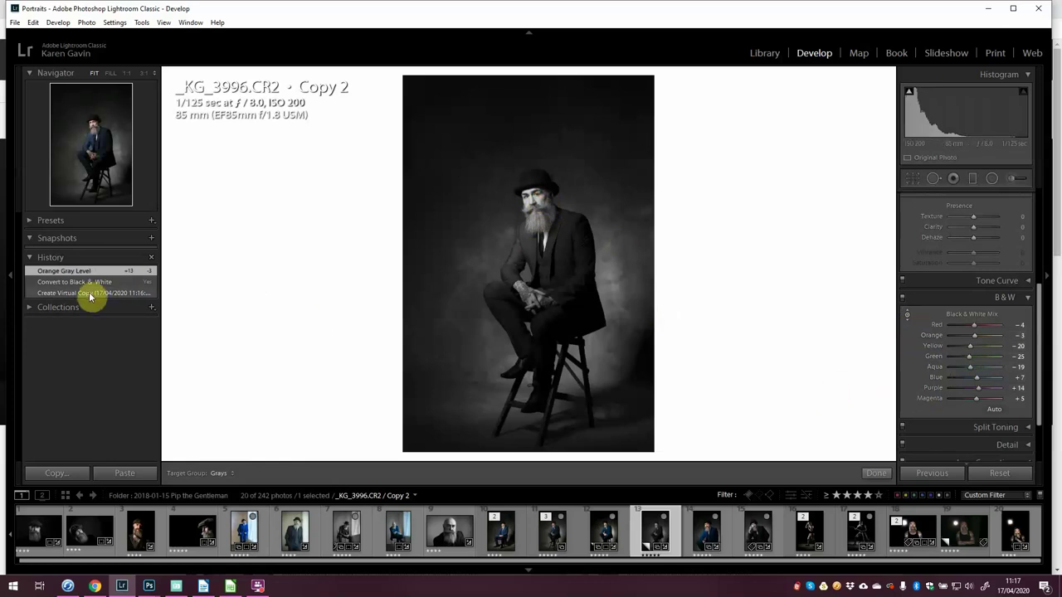
{"action": "key", "text": "Escape"}
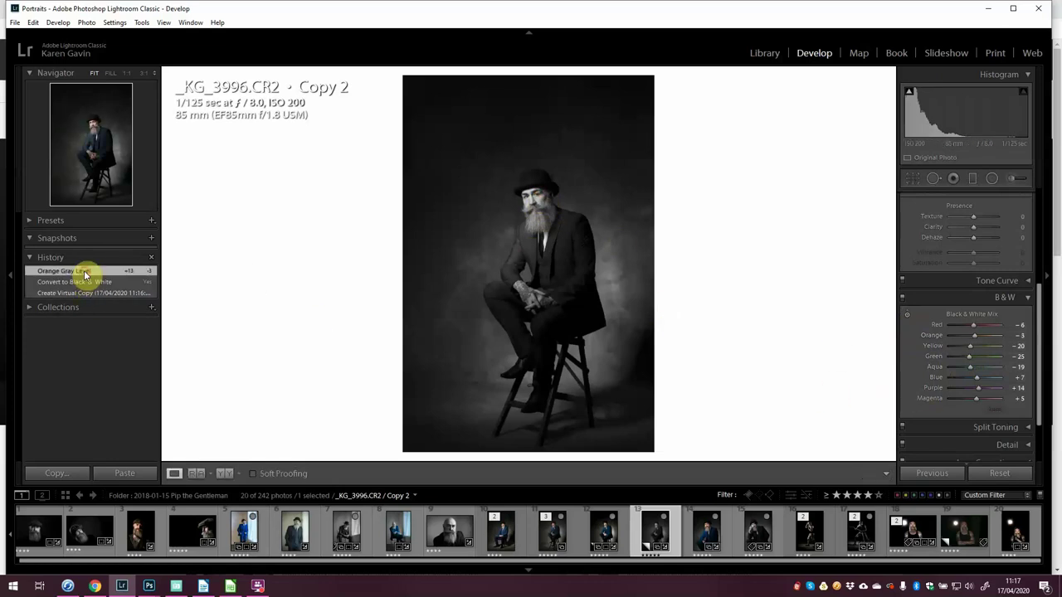
{"action": "left_click", "coordinate": [908, 316]}
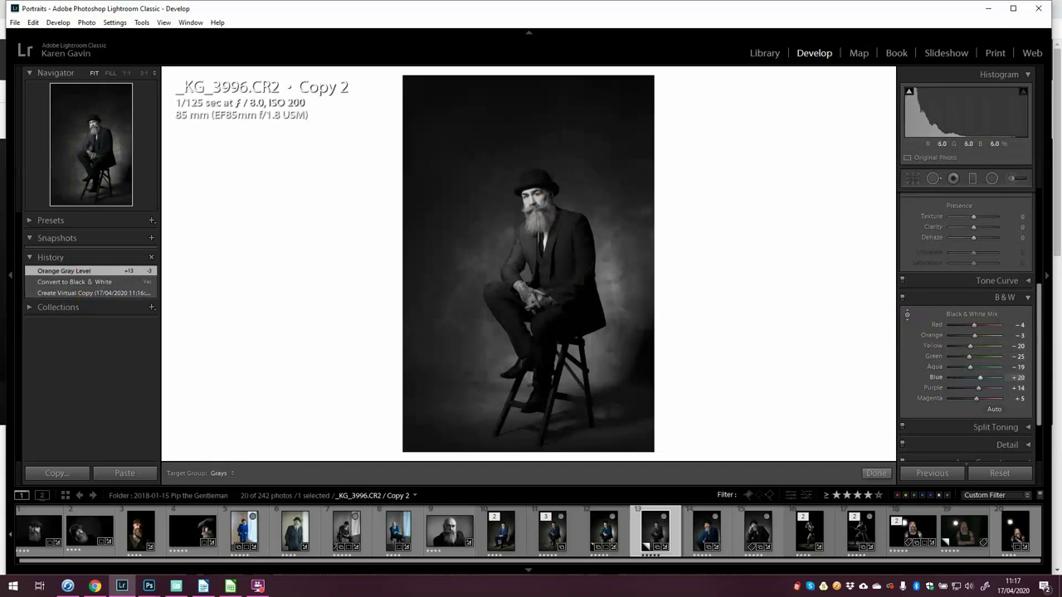
{"action": "left_click_drag", "start_coordinate": [569, 266], "coordinate": [569, 265]}
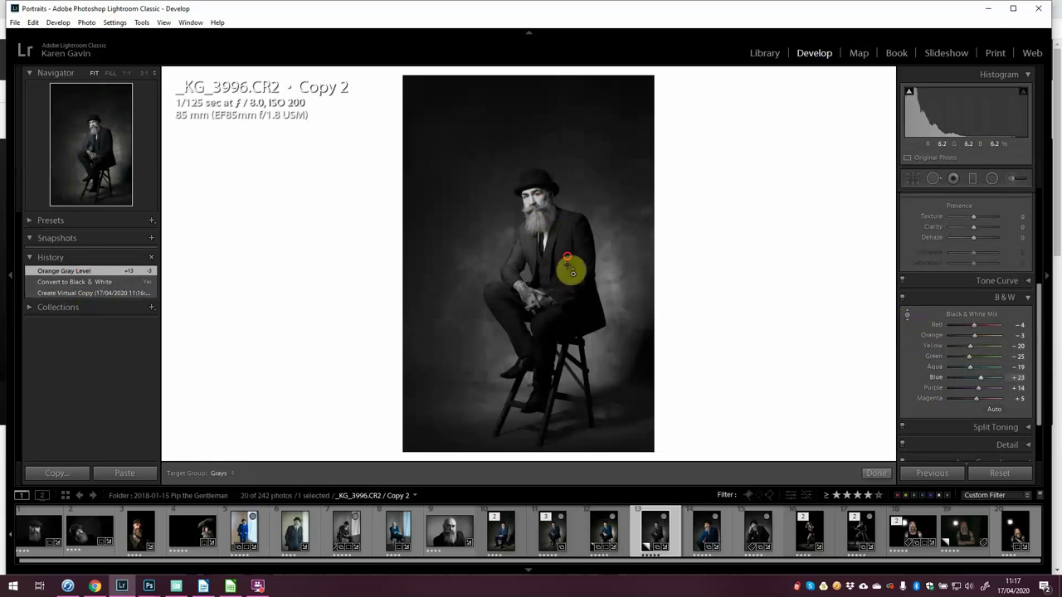
{"action": "left_click", "coordinate": [877, 473]}
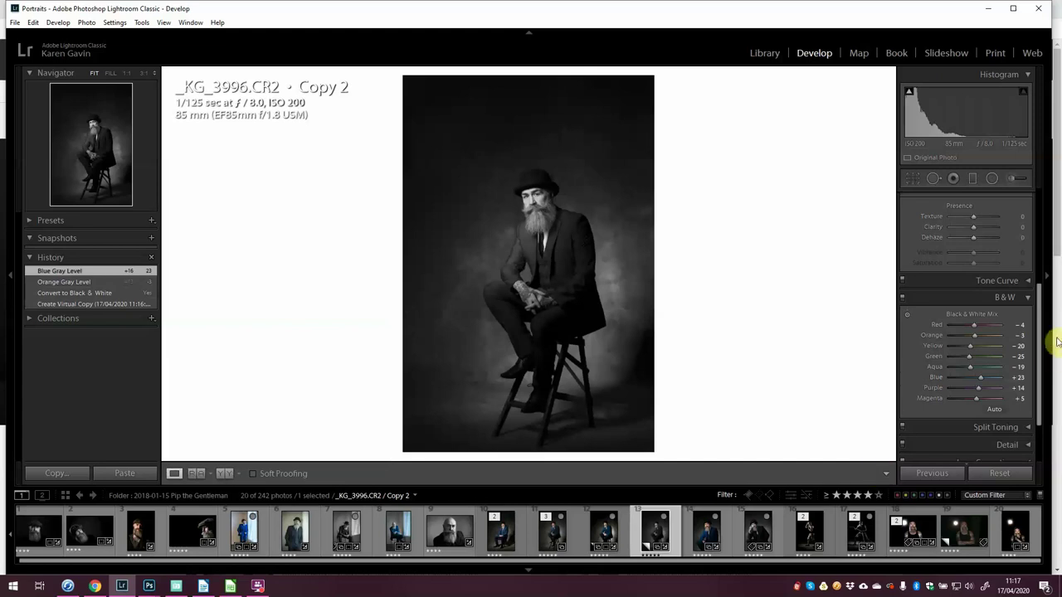
Lift Highlights to +19 and deepen Blacks to −24 on the black-and-white copy.
{"action": "left_click_drag", "start_coordinate": [1044, 359], "coordinate": [1005, 230]}
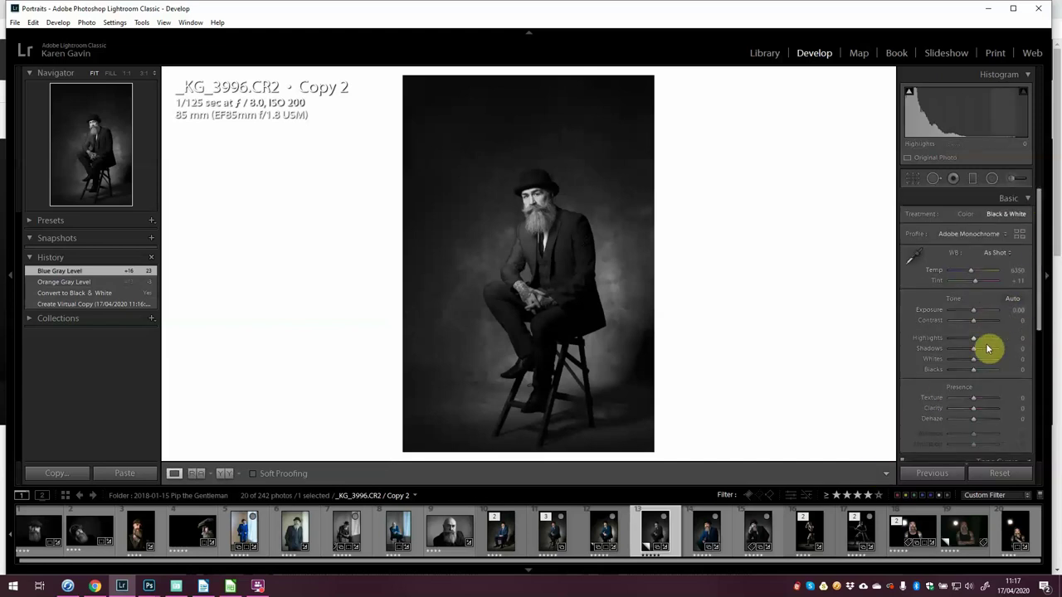
{"action": "left_click_drag", "start_coordinate": [977, 344], "coordinate": [980, 344]}
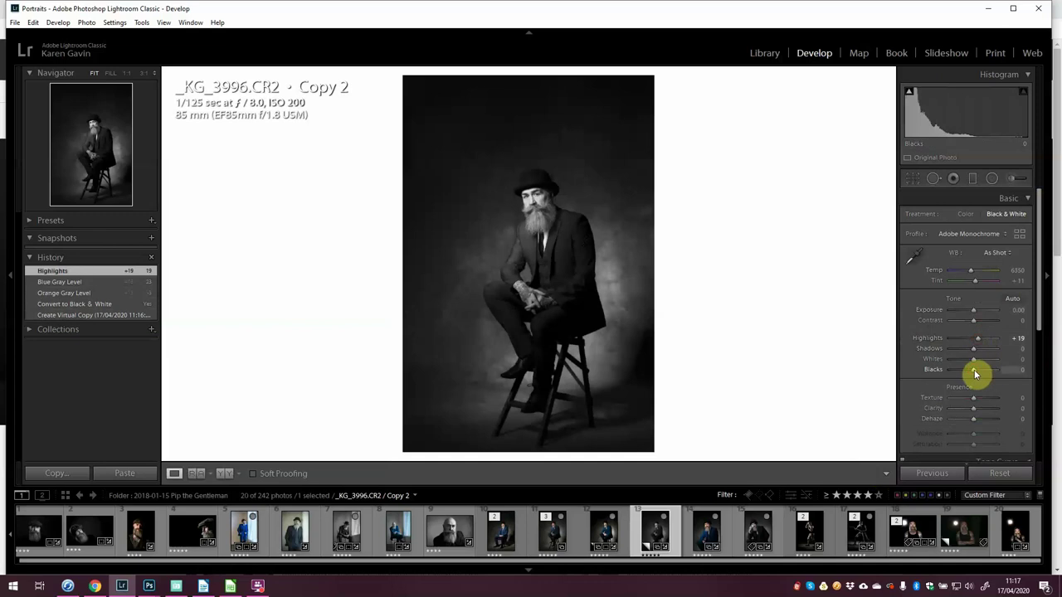
{"action": "left_click_drag", "start_coordinate": [970, 369], "coordinate": [967, 369]}
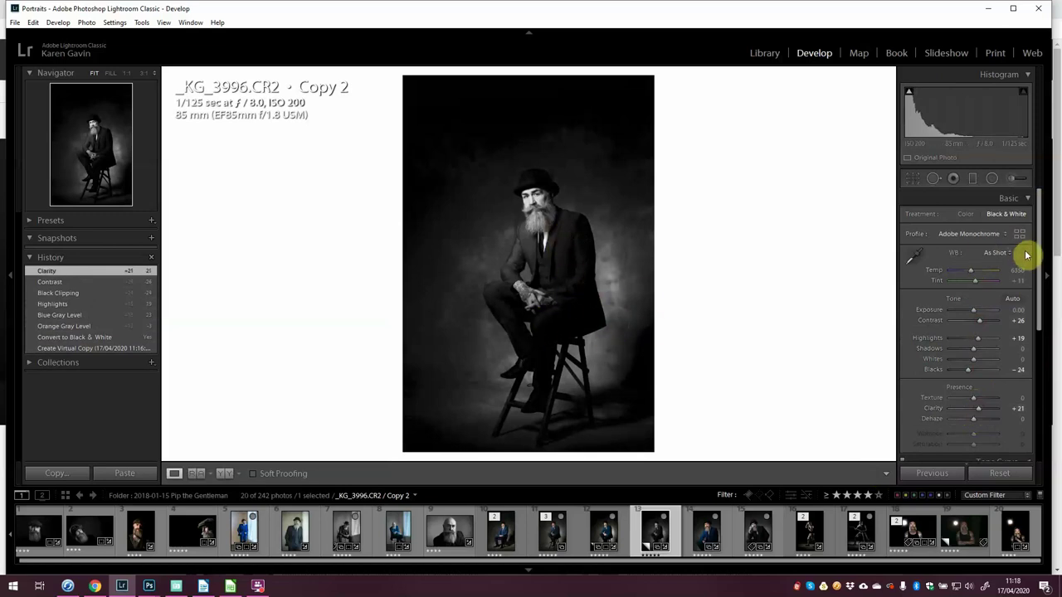
Brush a stroke down the man's torso and set it to Shadows 37 and Exposure 0.09.
{"action": "left_click", "coordinate": [1011, 179]}
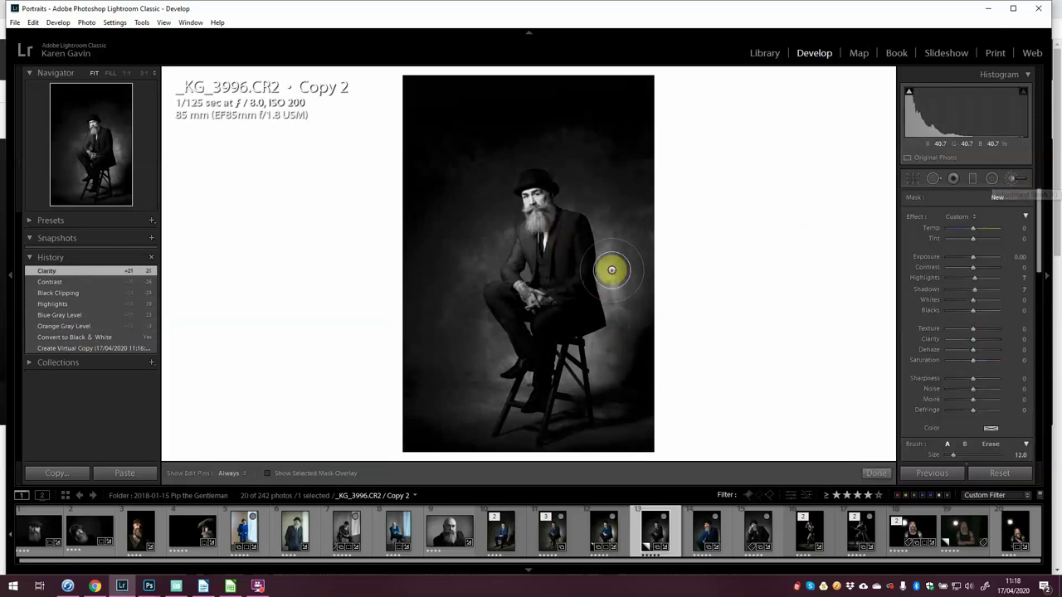
{"action": "key", "text": "h"}
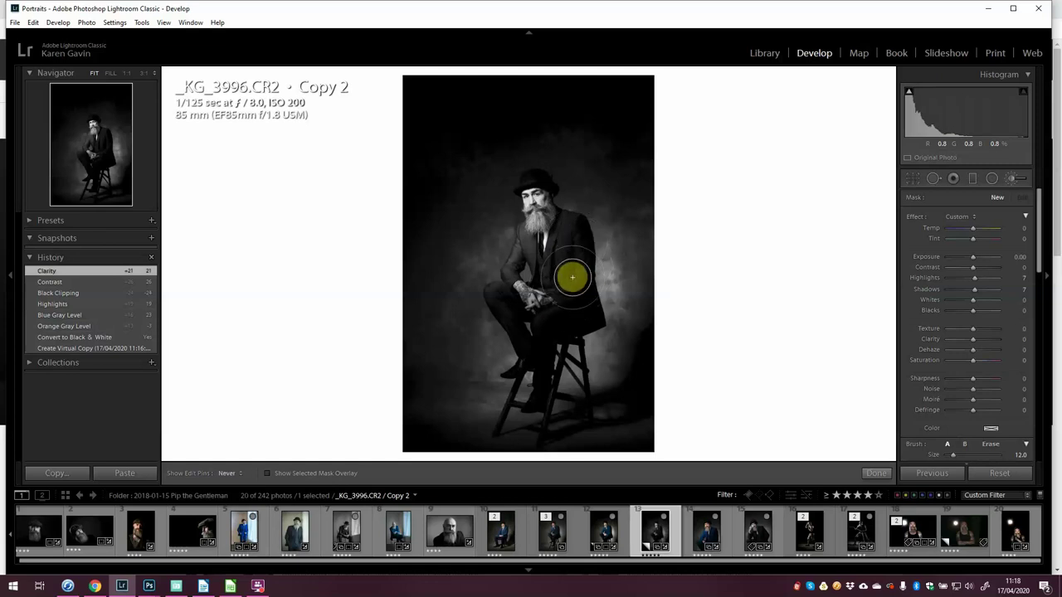
{"action": "left_click_drag", "start_coordinate": [575, 241], "coordinate": [572, 287]}
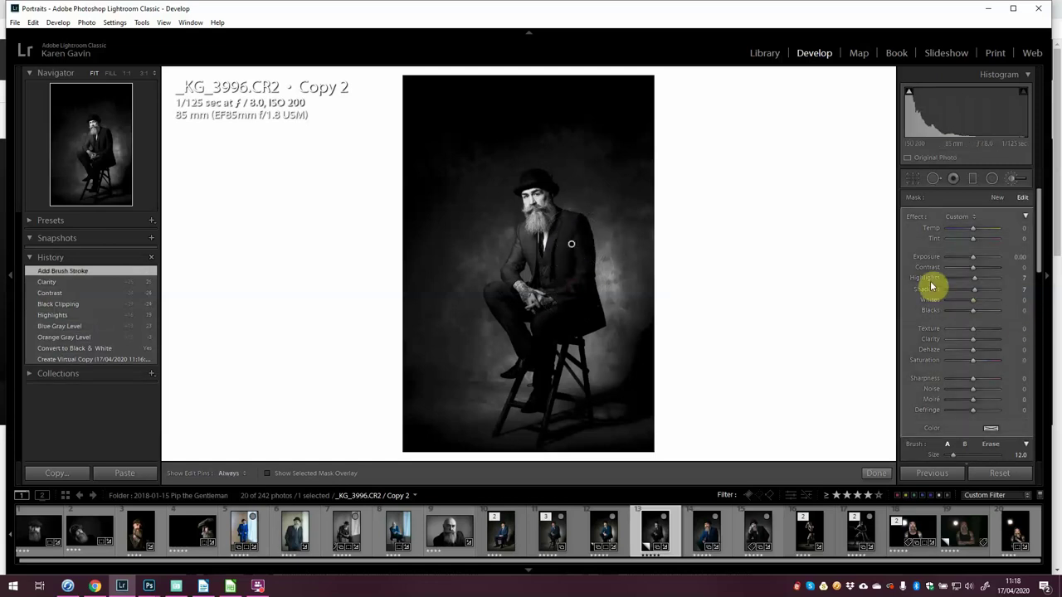
{"action": "left_click_drag", "start_coordinate": [929, 279], "coordinate": [977, 292]}
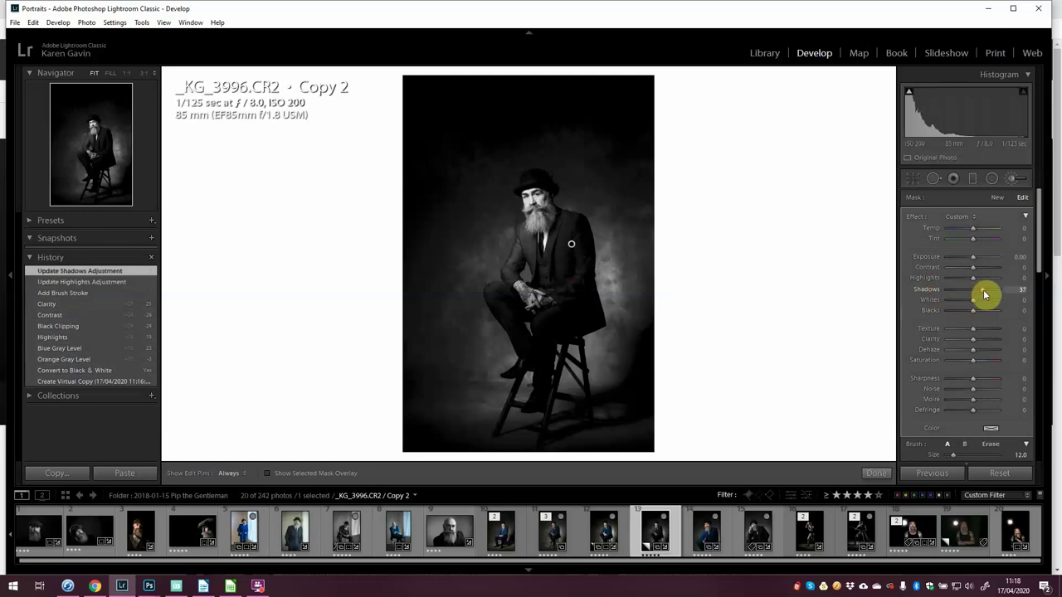
{"action": "left_click_drag", "start_coordinate": [985, 296], "coordinate": [977, 261]}
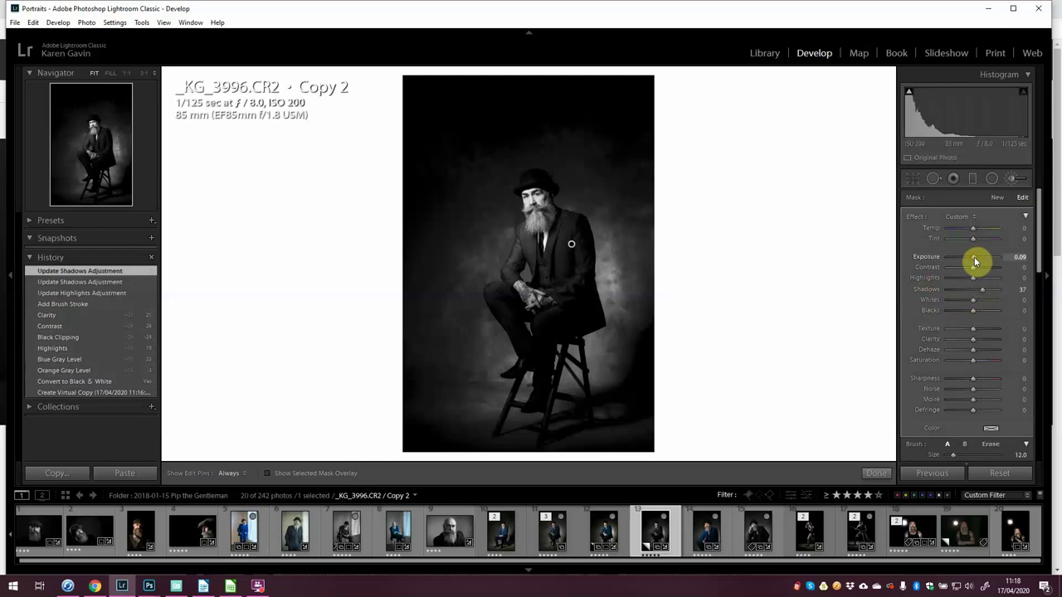
{"action": "left_click_drag", "start_coordinate": [975, 261], "coordinate": [971, 277]}
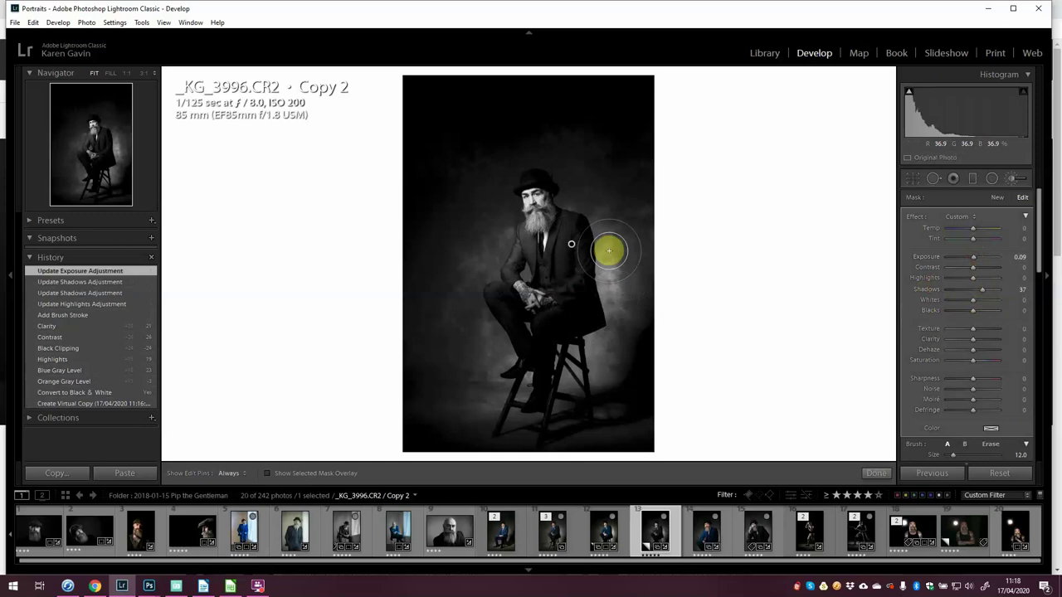
Erase the brush spill beside the man's body with a smaller eraser.
{"action": "key", "text": "alt"}
{"action": "key", "text": "h"}
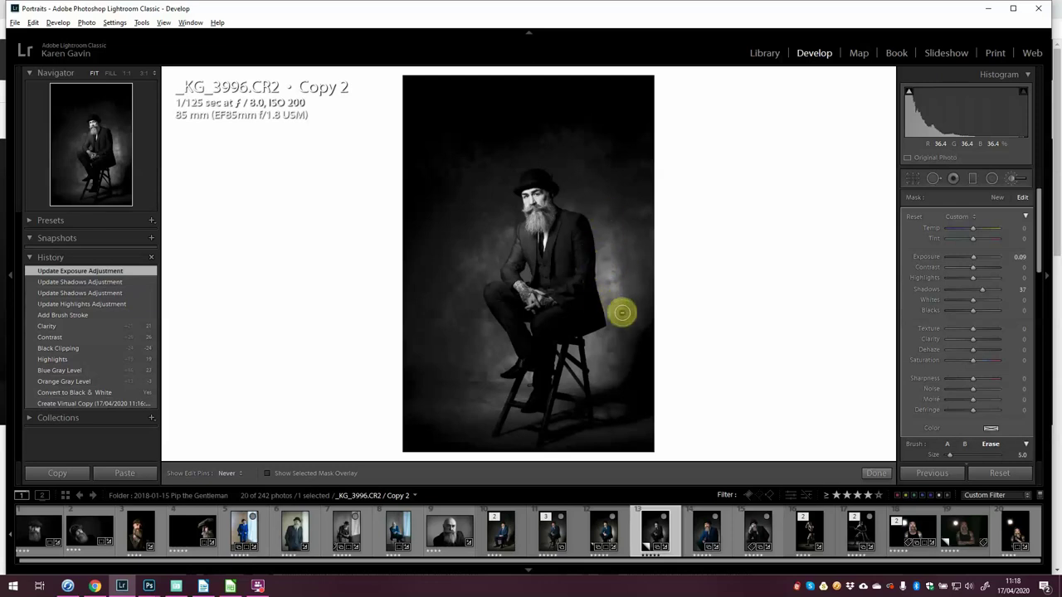
{"action": "key", "text": "h"}
{"action": "left_click_drag", "start_coordinate": [602, 225], "coordinate": [635, 292]}
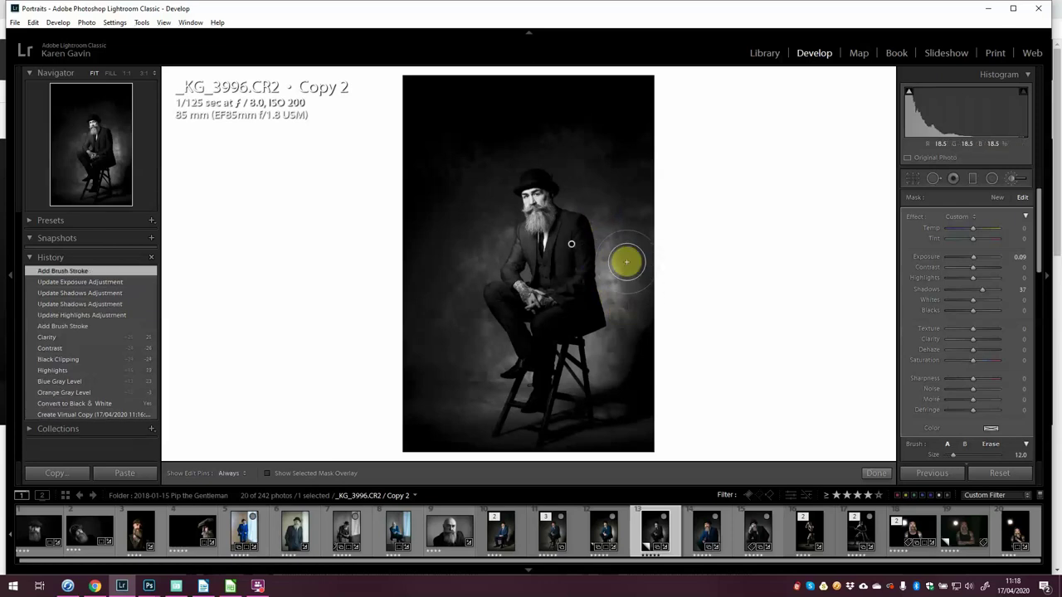
{"action": "scroll", "coordinate": [623, 263], "scroll_direction": "up", "scroll_amount": 5}
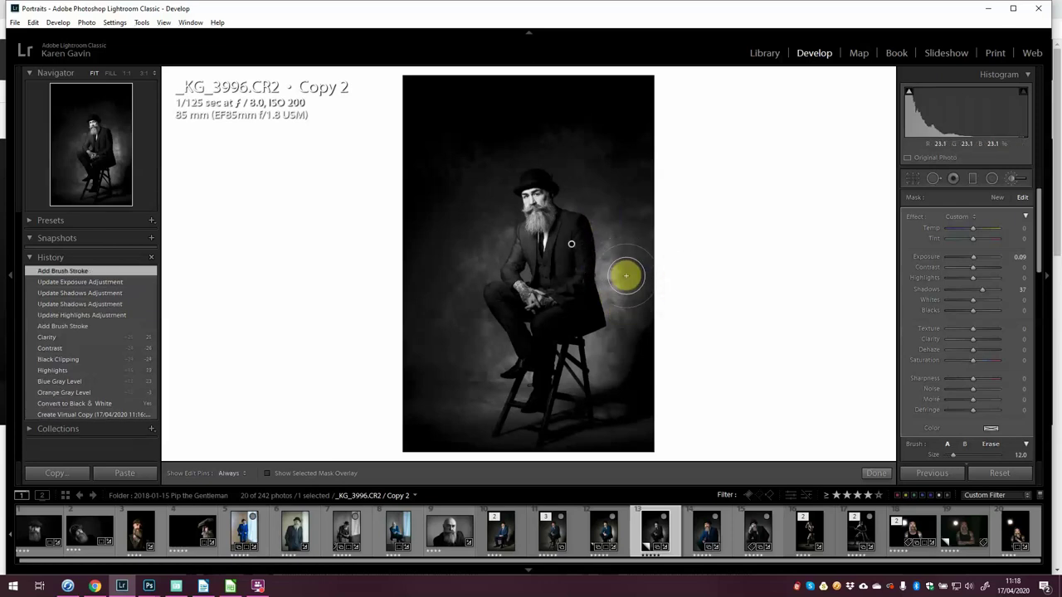
Compare Copy 2's original History state with its latest brushed black-and-white state, then close brush adjustments.
{"action": "left_click", "coordinate": [70, 415]}
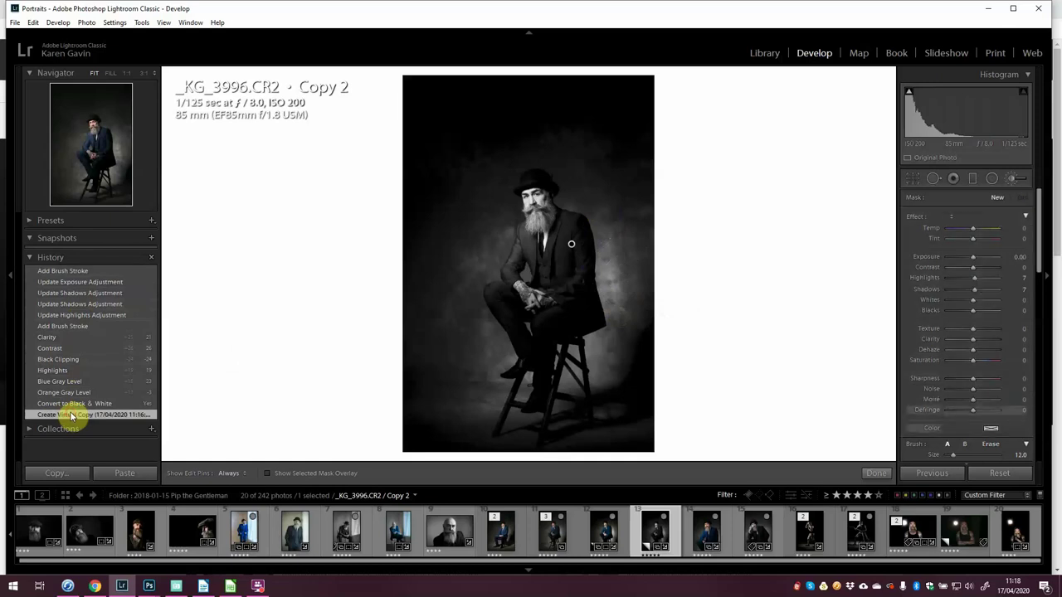
{"action": "left_click", "coordinate": [63, 272]}
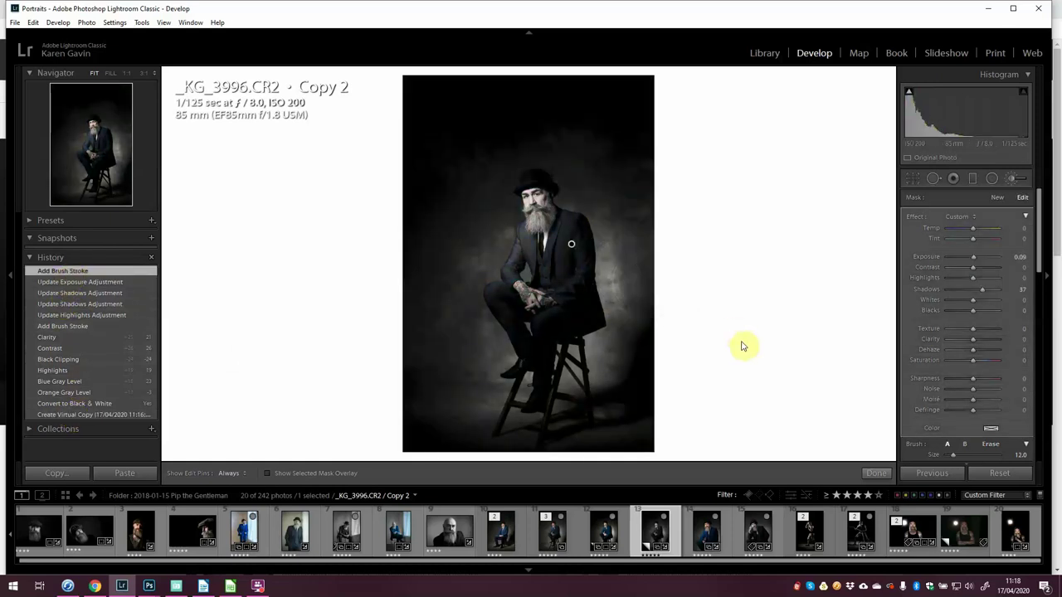
{"action": "left_click", "coordinate": [603, 532]}
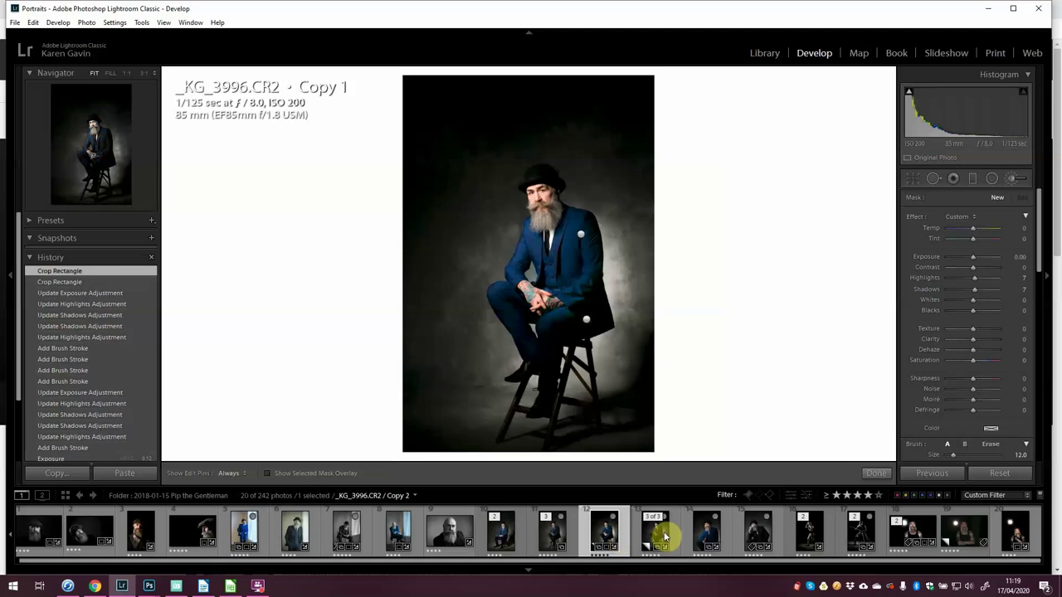
{"action": "left_click", "coordinate": [878, 473]}
Flip between colour Copy 1 and black-and-white Copy 2, ending on Copy 2.
{"action": "left_click", "coordinate": [655, 533]}
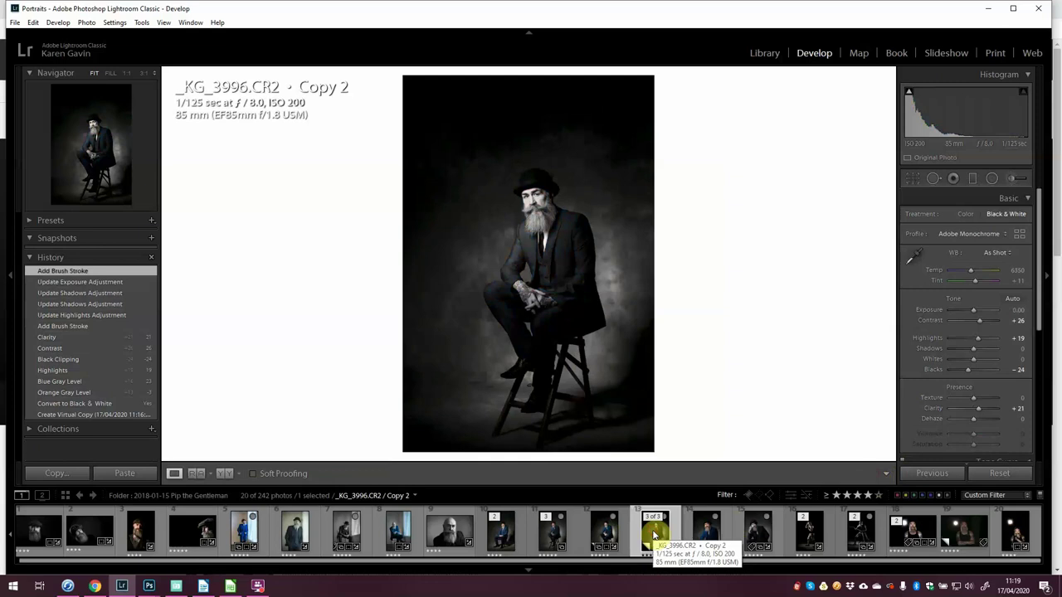
{"action": "key", "text": "Left"}
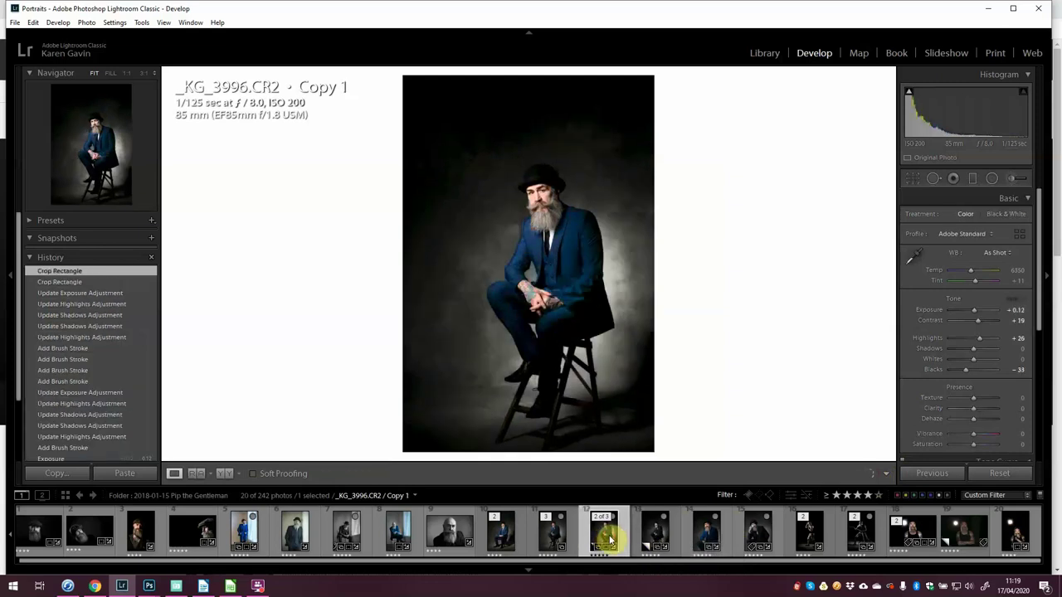
{"action": "left_click", "coordinate": [653, 537]}
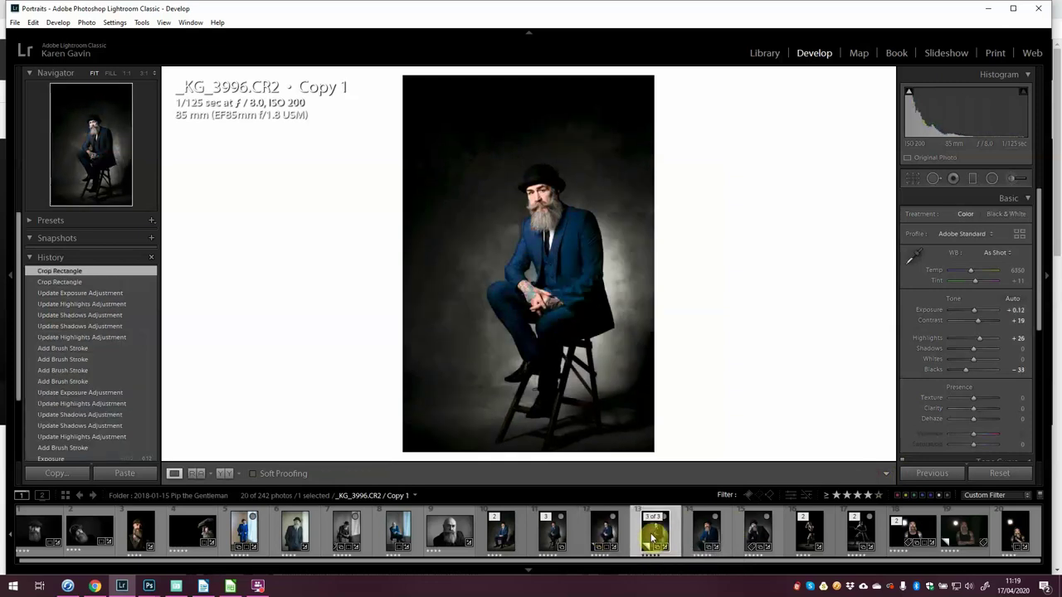
Tighten Copy 2's crop from the top-right corner at locked aspect, then compare with Copy 1.
{"action": "left_click", "coordinate": [912, 178]}
{"action": "left_click_drag", "start_coordinate": [655, 78], "coordinate": [625, 221]}
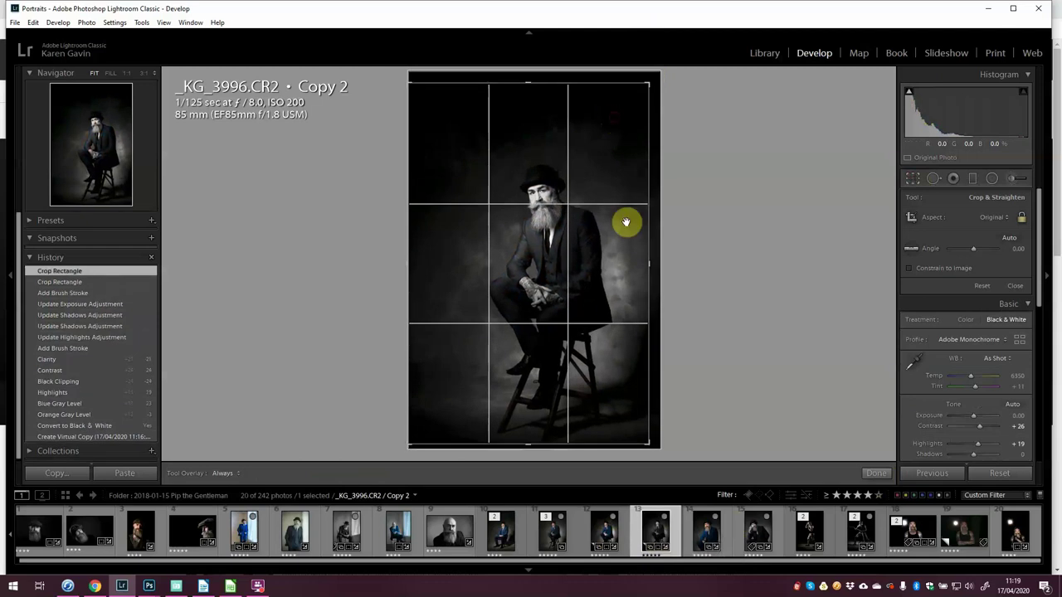
{"action": "left_click", "coordinate": [876, 473]}
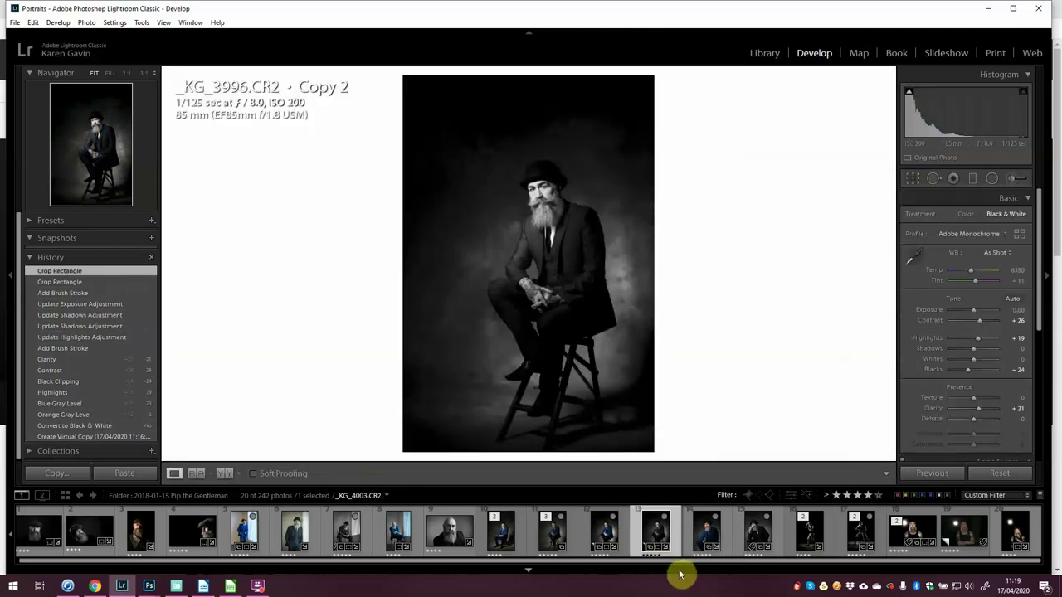
{"action": "left_click", "coordinate": [610, 536]}
{"action": "left_click", "coordinate": [654, 535]}
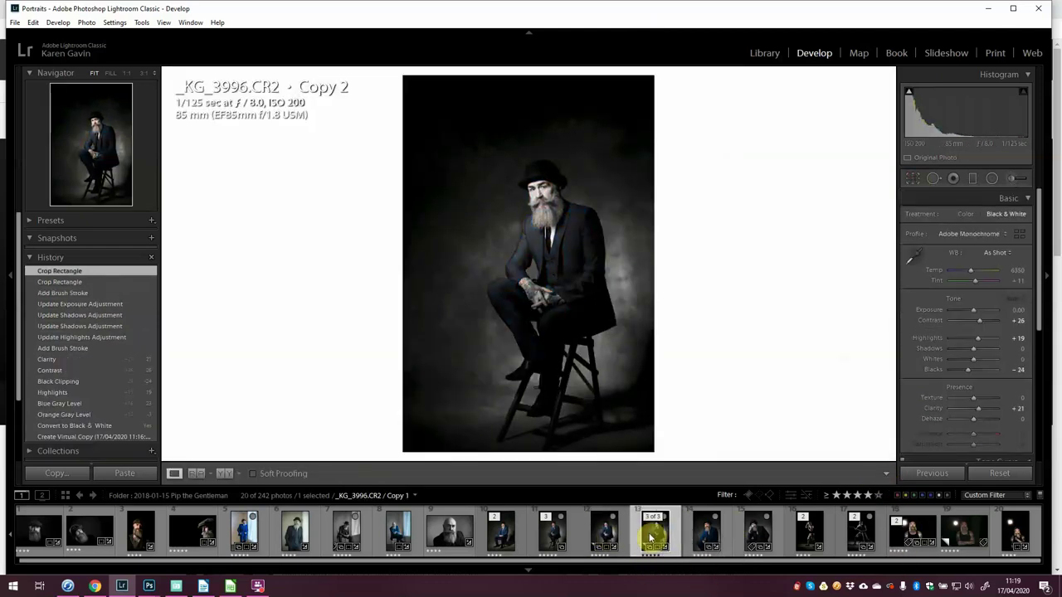